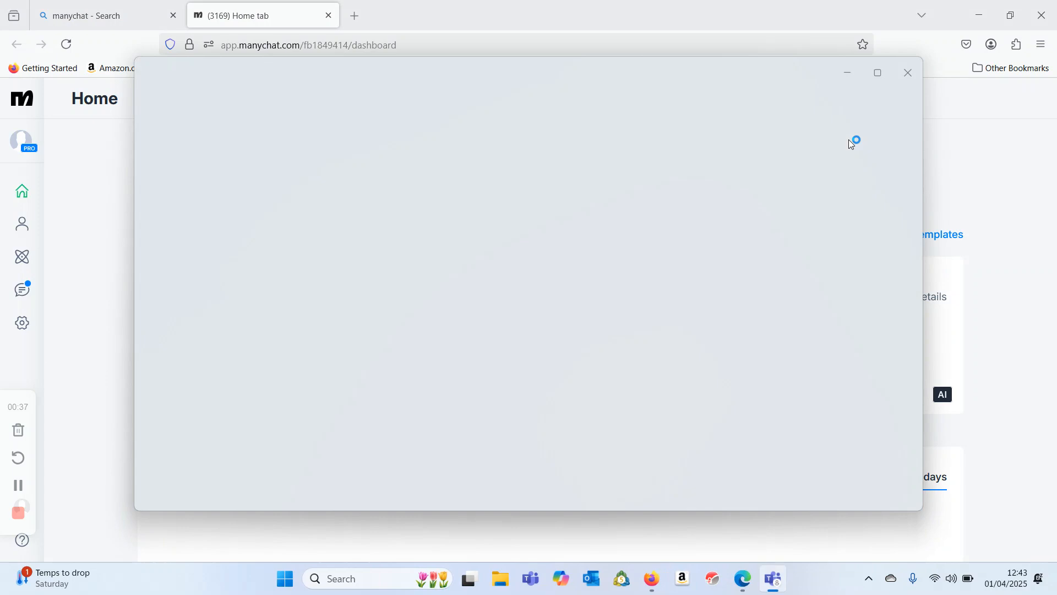
# Step: Close the Microsoft Teams windows covering the Manychat dashboard, including the Microsoft account notice
pyautogui.click(918, 86)
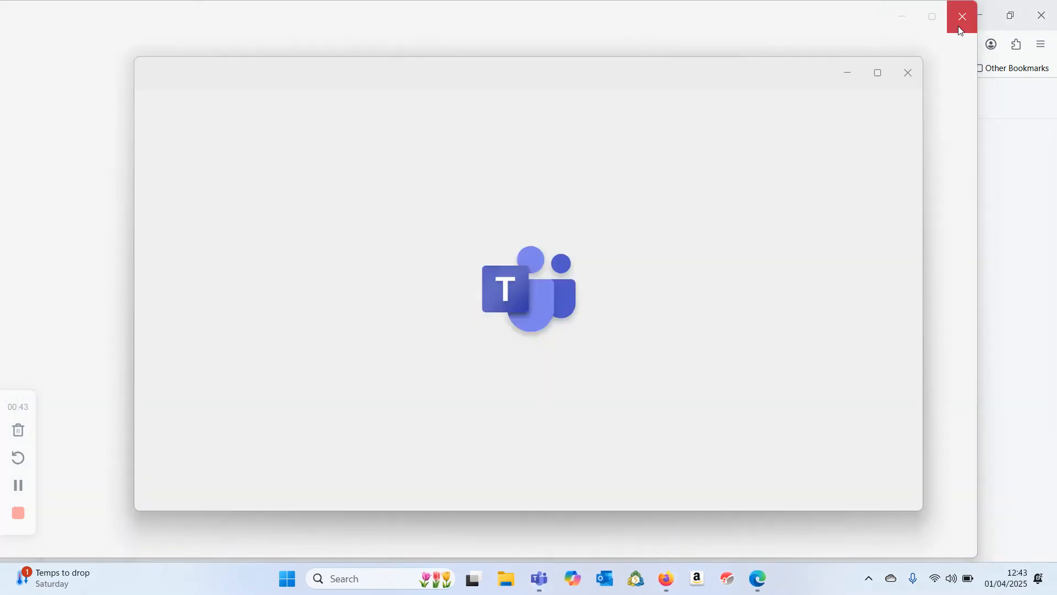
pyautogui.click(961, 31)
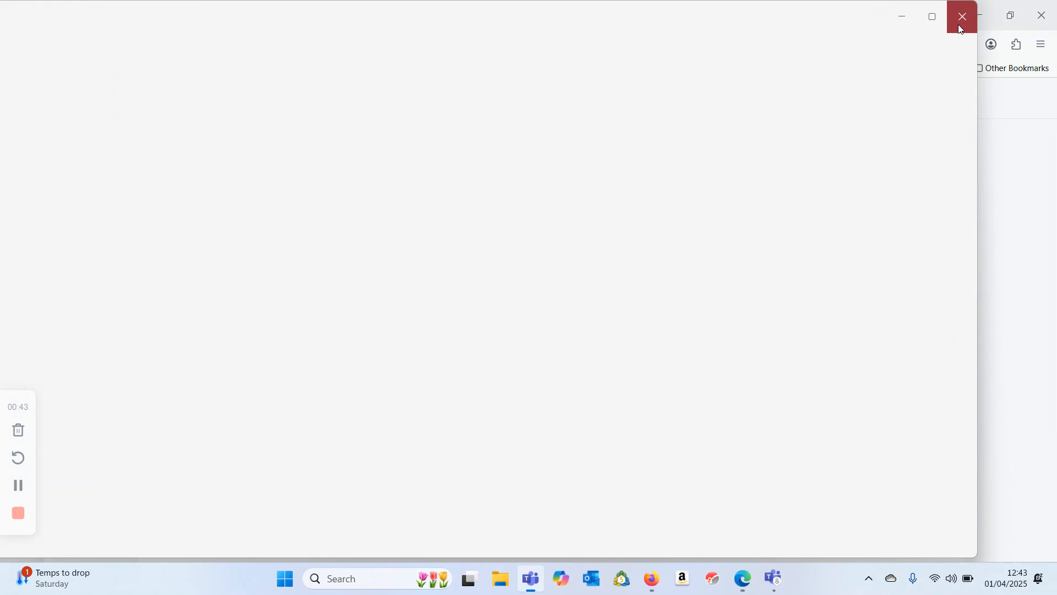
pyautogui.click(914, 85)
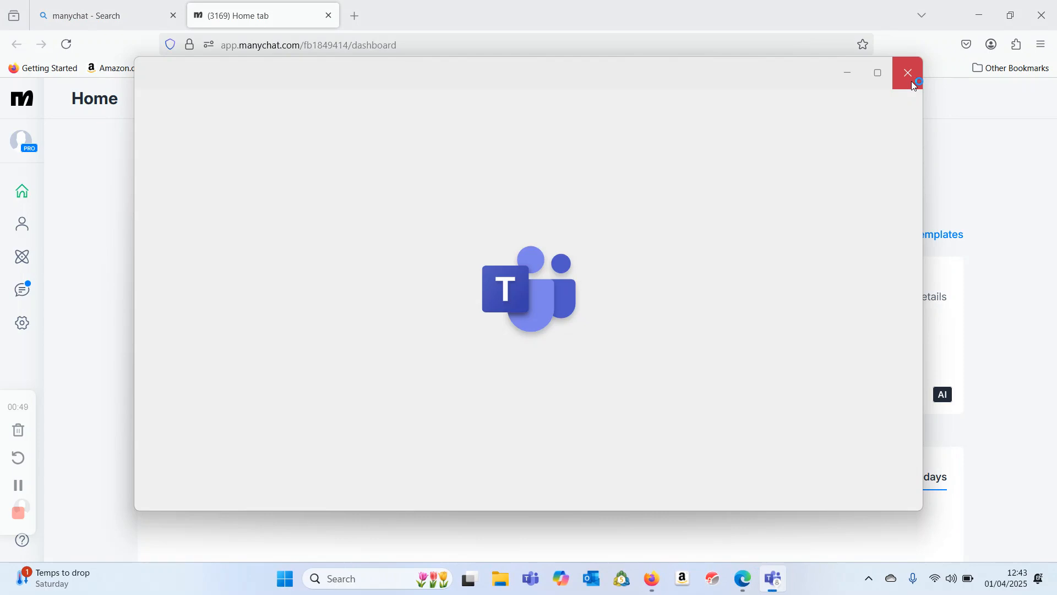
pyautogui.click(913, 86)
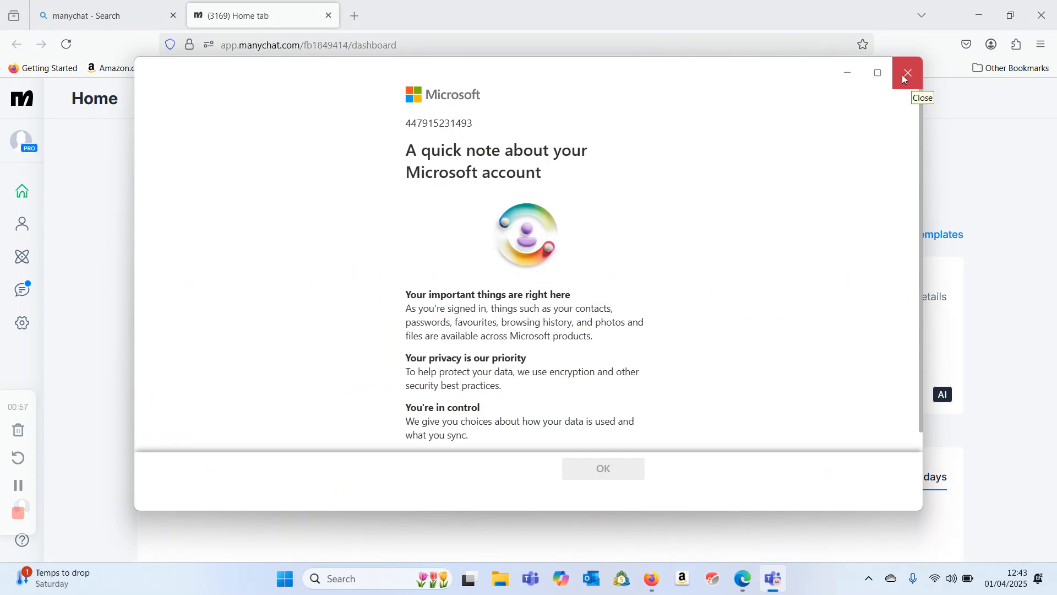
pyautogui.click(906, 74)
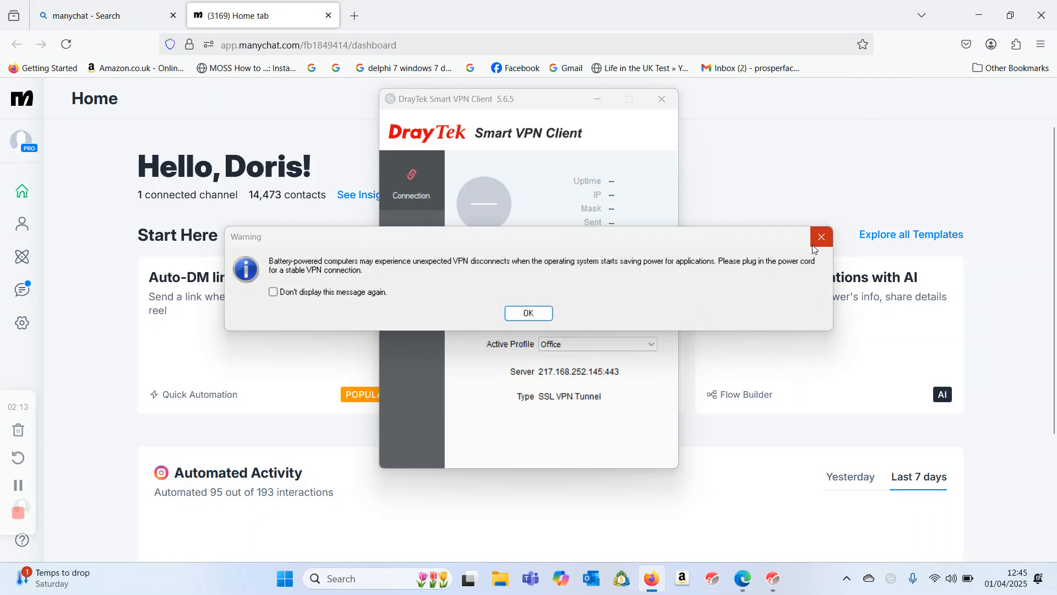
# Step: Dismiss the VPN battery warning and minimize the DrayTek Smart VPN Client window
pyautogui.click(828, 238)
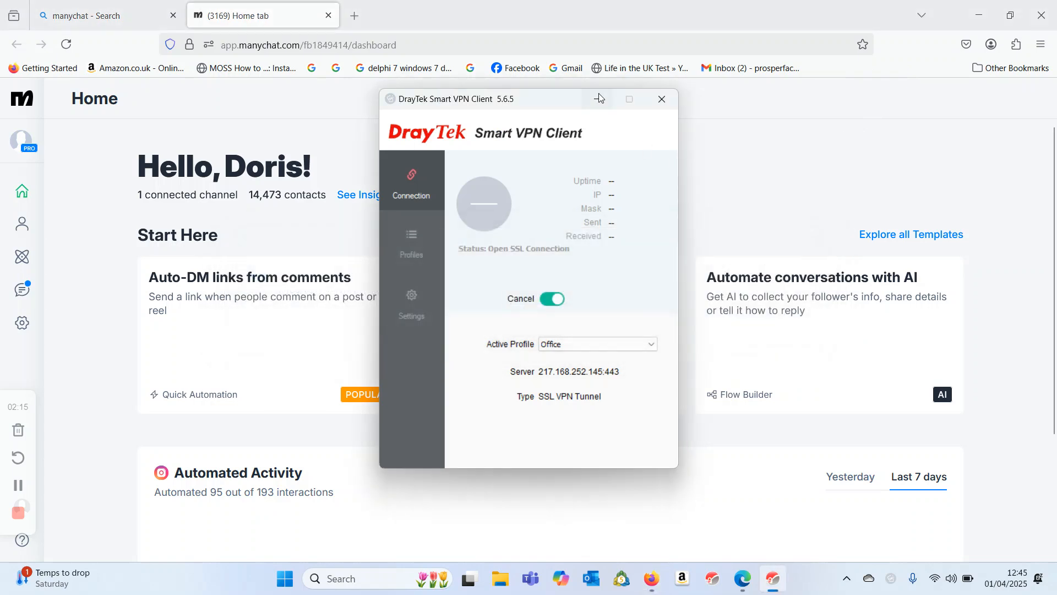
pyautogui.click(597, 99)
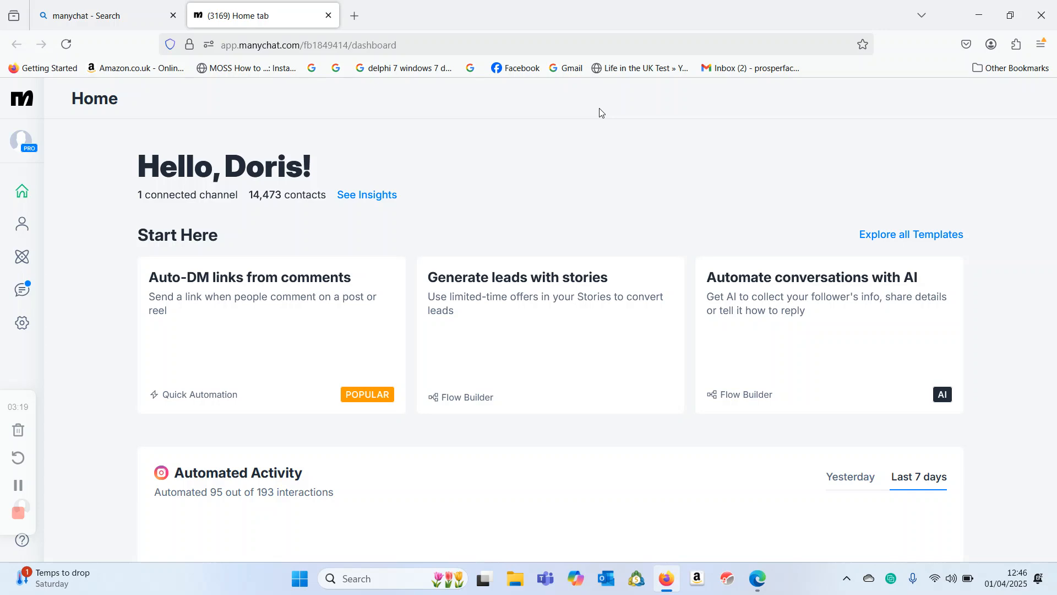
pyautogui.click(18, 485)
pyautogui.click(18, 486)
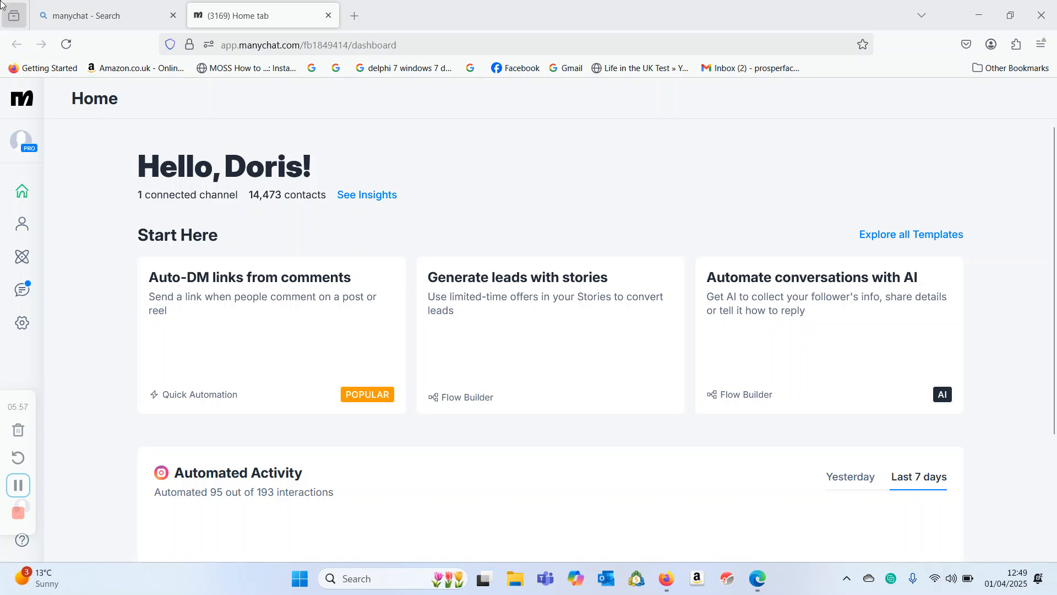
# Step: Search Bing for manychat and open the sponsored ManyChat result
pyautogui.click(56, 15)
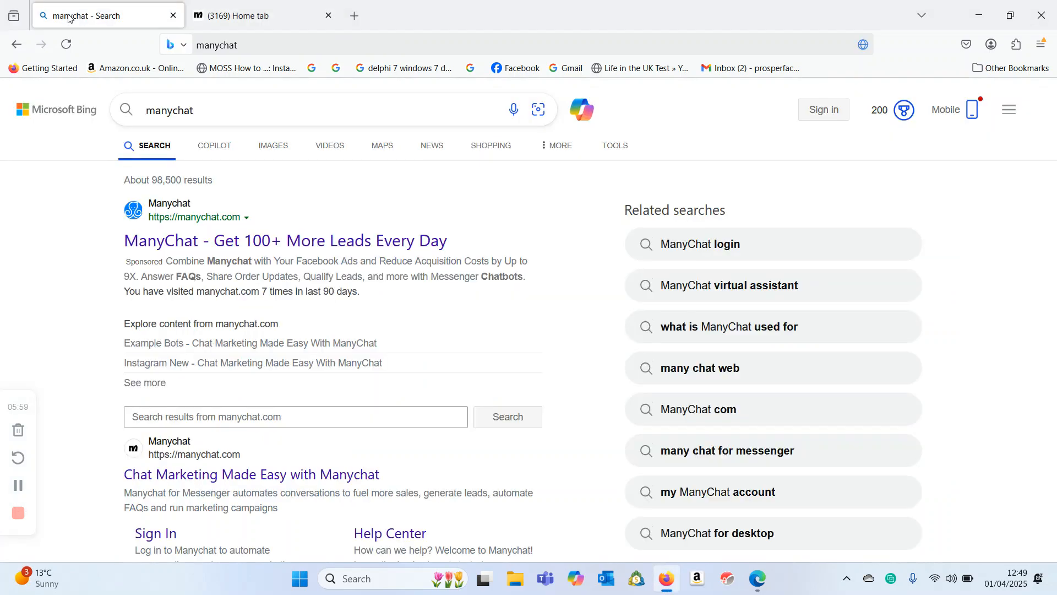
pyautogui.click(208, 111)
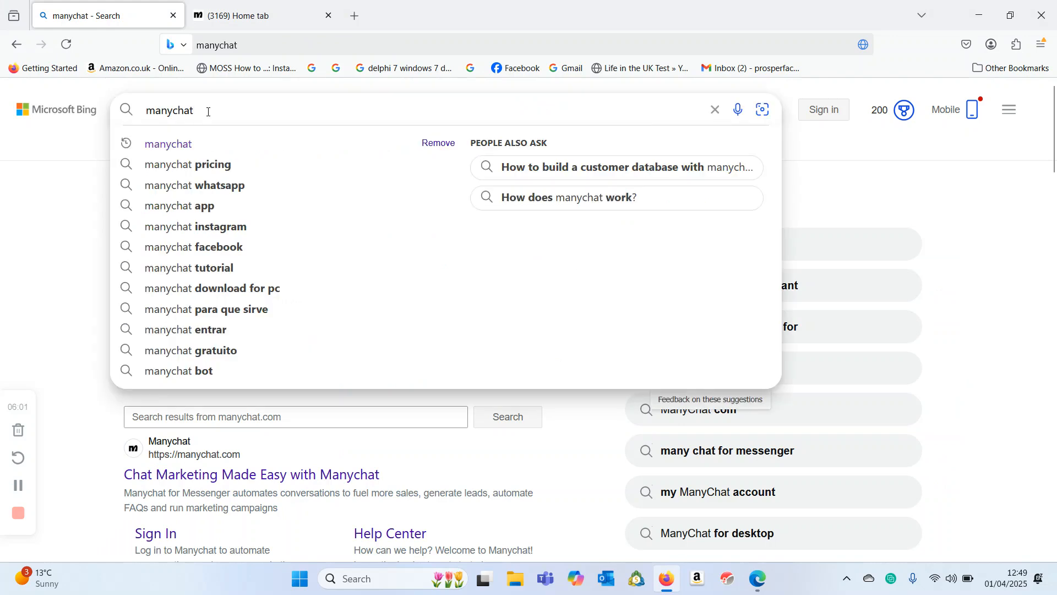
pyautogui.click(154, 142)
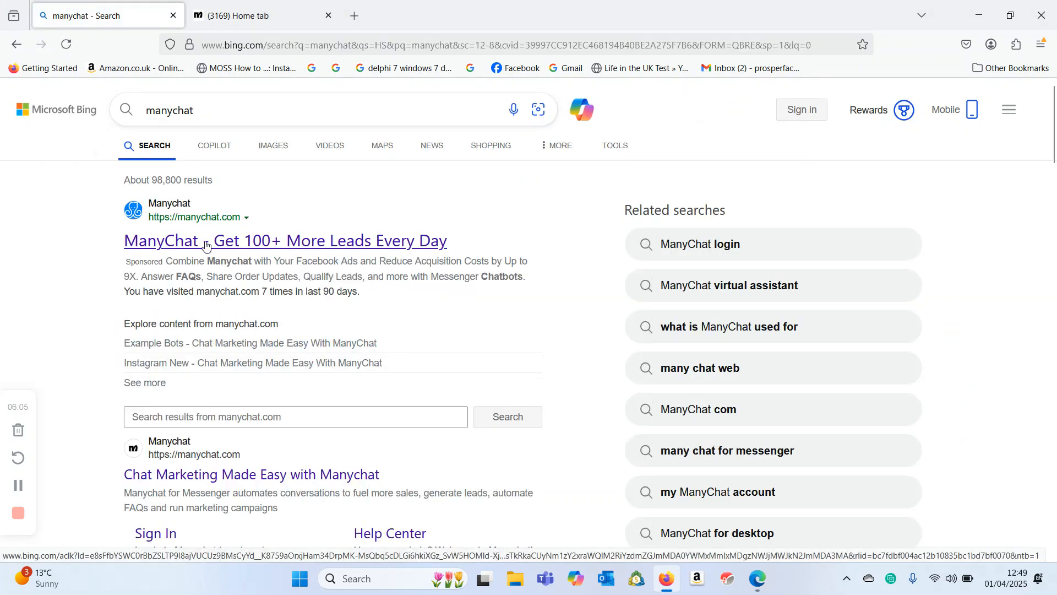
pyautogui.click(208, 243)
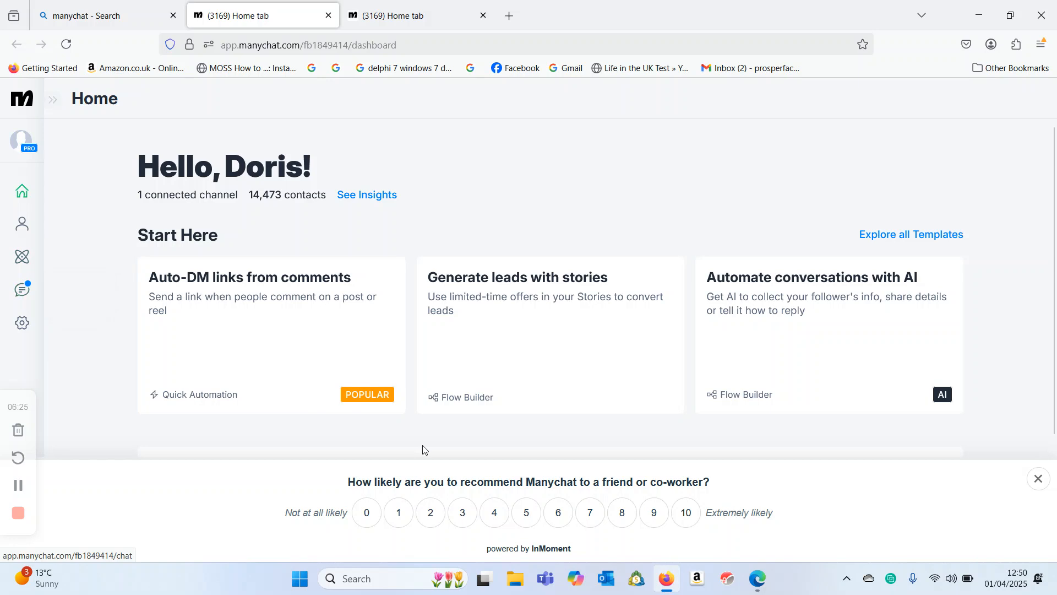
# Step: Dismiss the recommendation survey and start a new automation from the My Automations list
pyautogui.click(1041, 494)
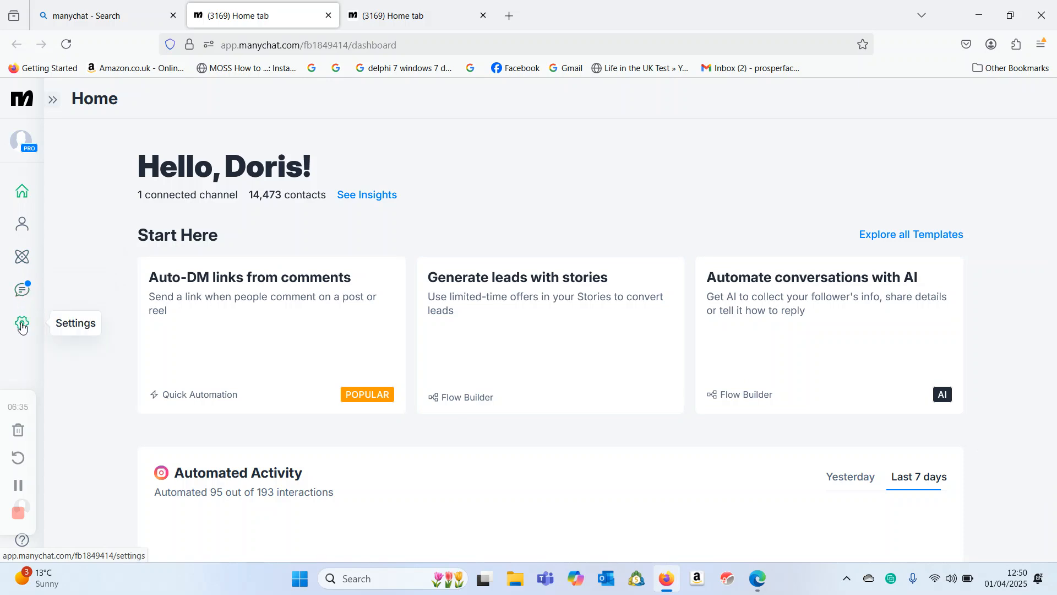
pyautogui.click(23, 264)
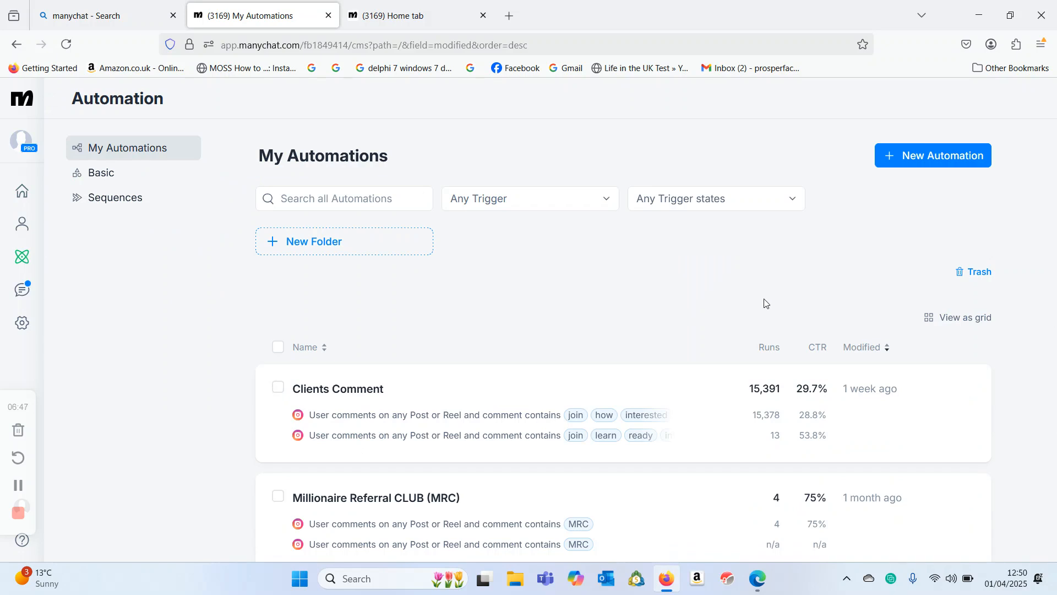
pyautogui.click(936, 159)
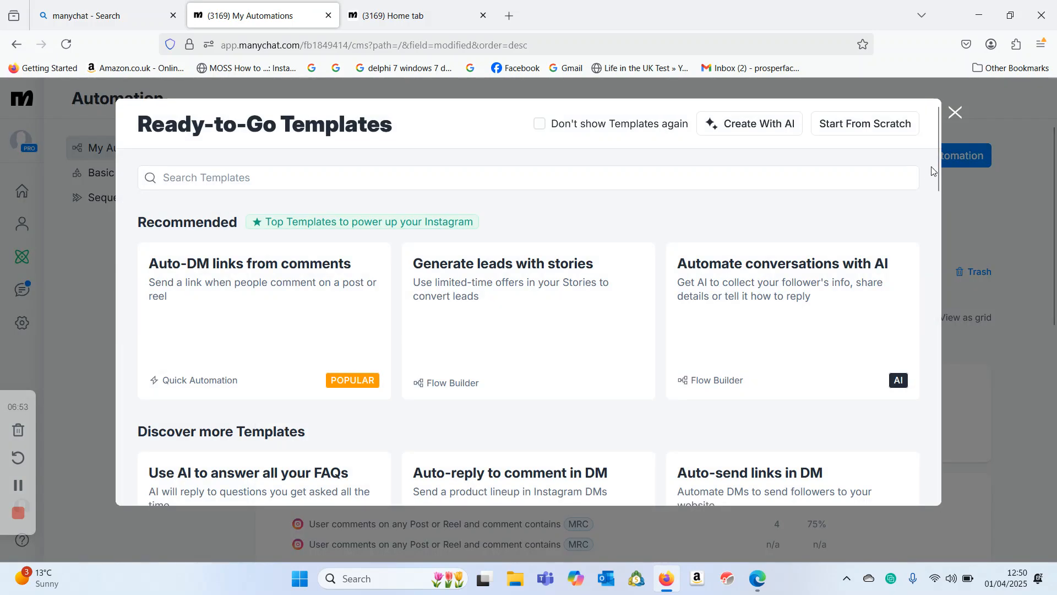
# Step: Look through the Ready-to-Go Templates, covering the recommended ones and those under Discover more Templates
pyautogui.moveTo(937, 164); pyautogui.dragTo(934, 179)
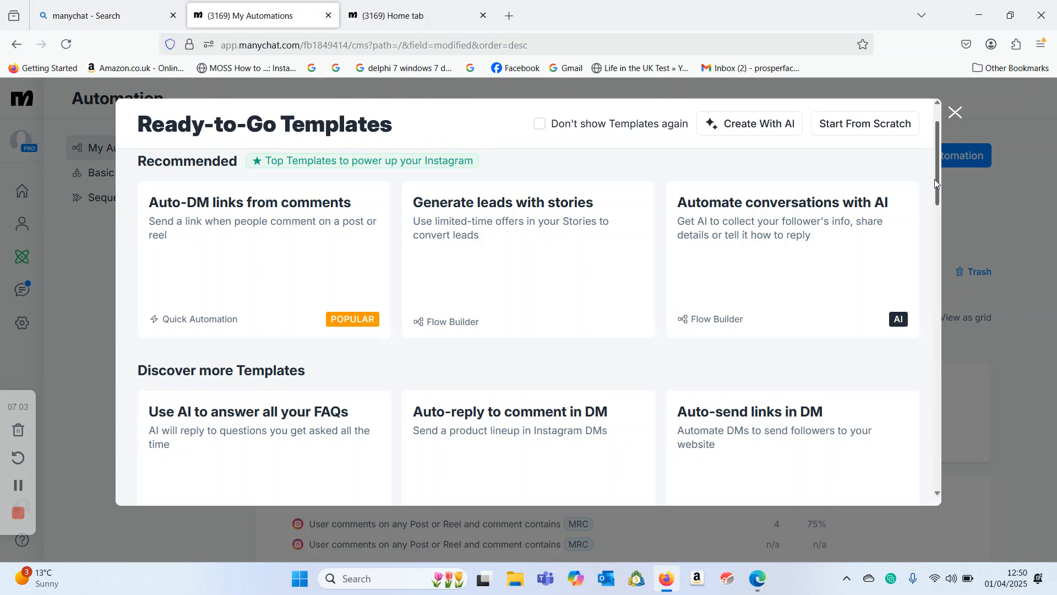
pyautogui.moveTo(934, 180); pyautogui.dragTo(934, 180)
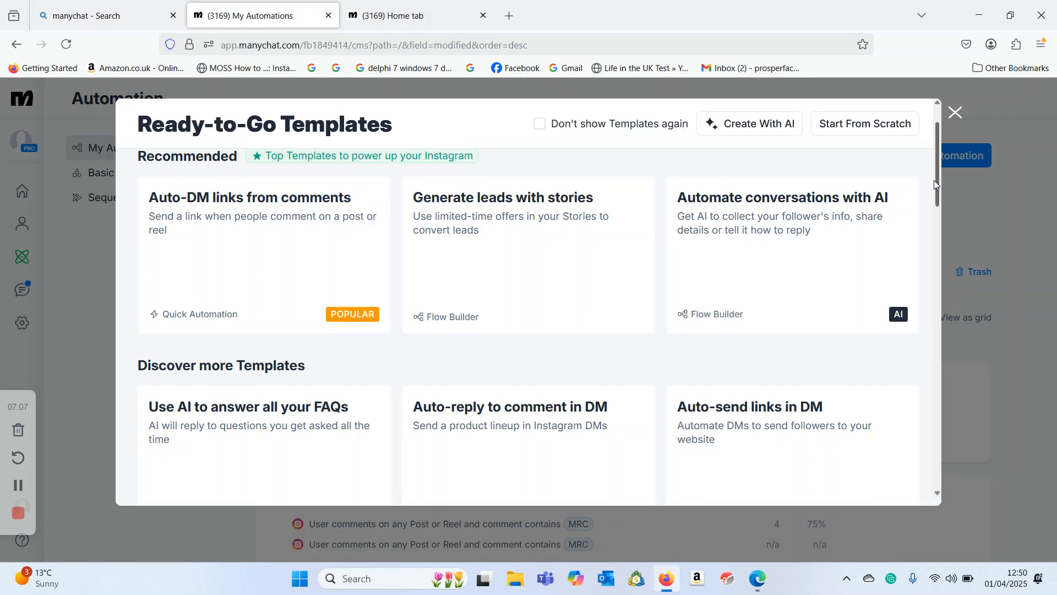
pyautogui.moveTo(934, 181); pyautogui.dragTo(933, 186)
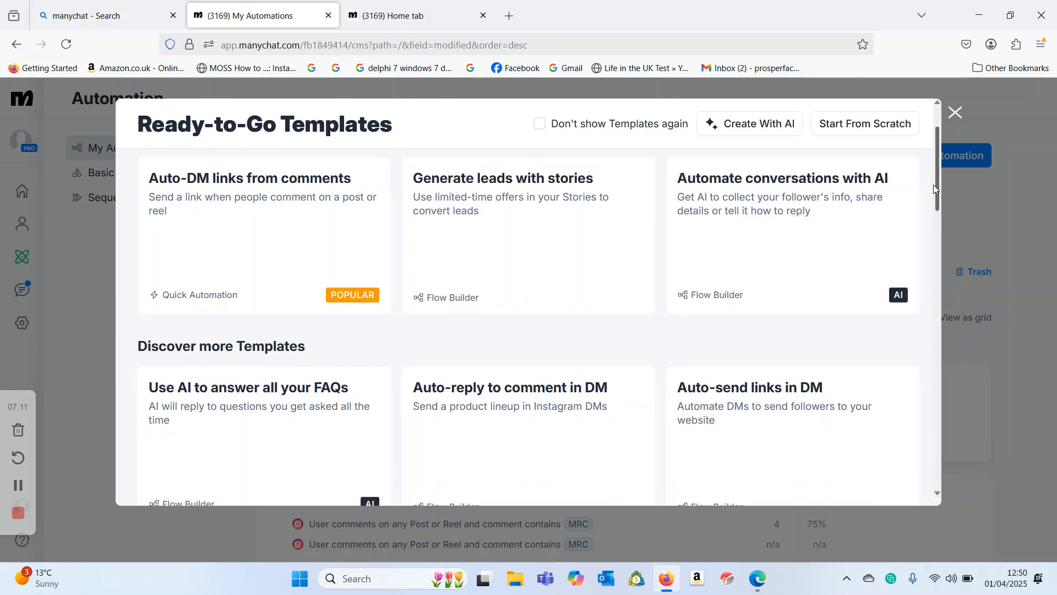
pyautogui.moveTo(934, 188); pyautogui.dragTo(932, 216)
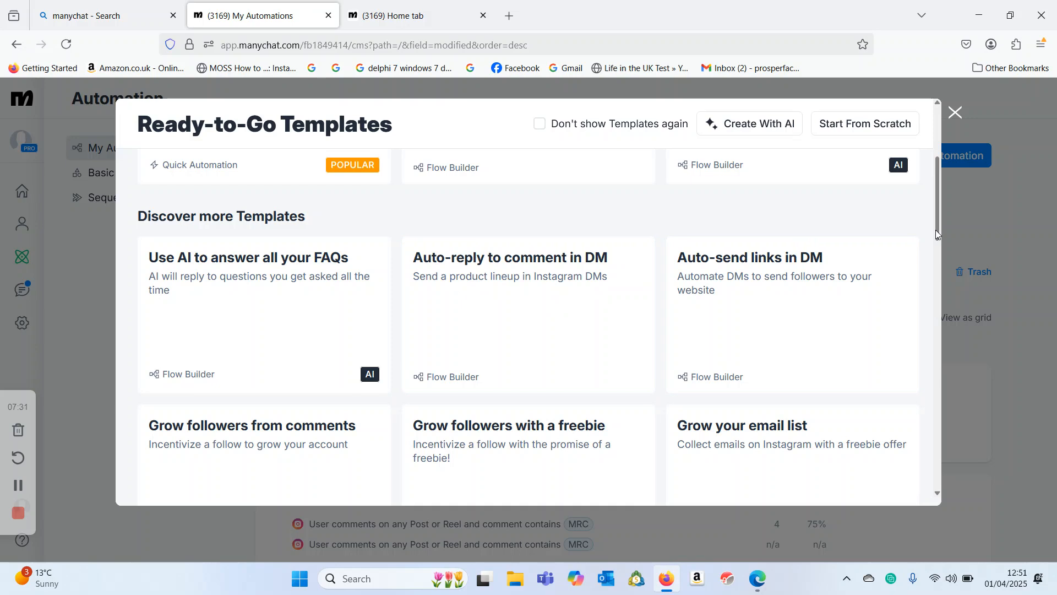
pyautogui.moveTo(936, 231); pyautogui.dragTo(936, 249)
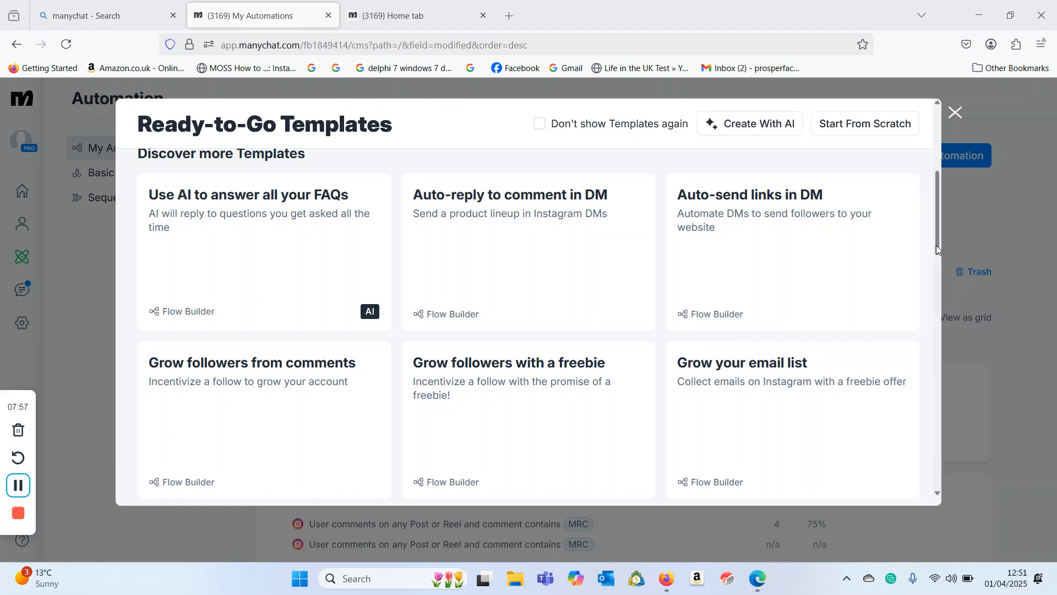
pyautogui.moveTo(936, 246); pyautogui.dragTo(929, 292)
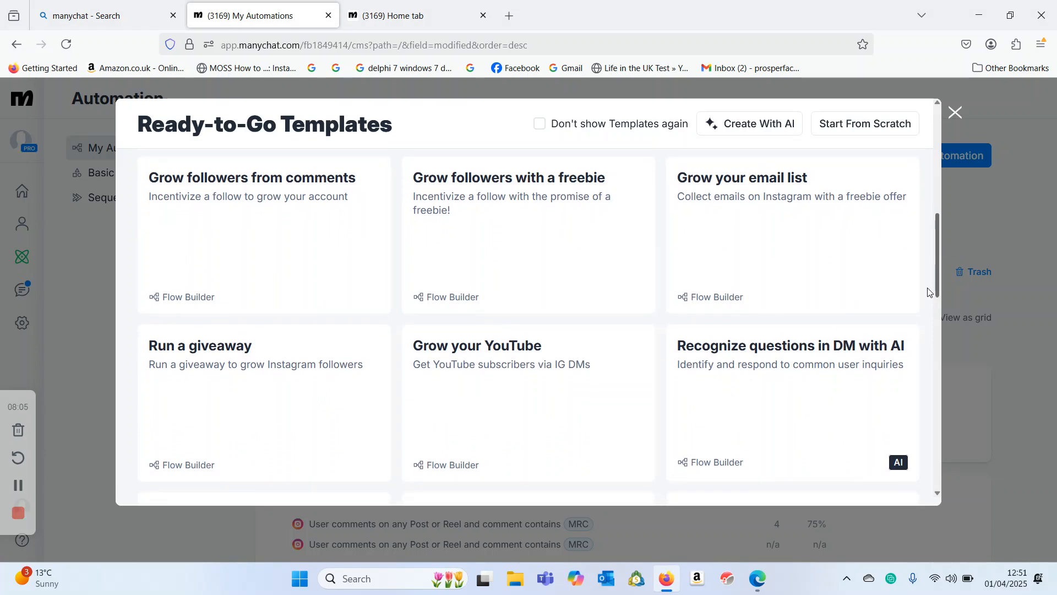
pyautogui.moveTo(939, 284); pyautogui.dragTo(963, 159)
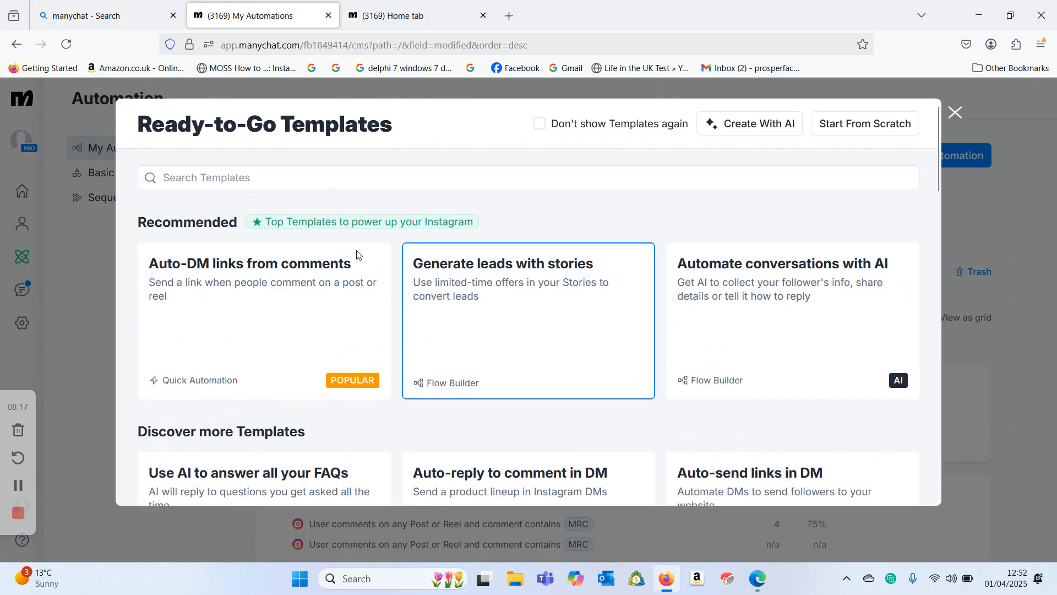
# Step: Start a fresh automation from the Auto-DM links from comments template, triggered by comments on any post or reel
pyautogui.click(294, 319)
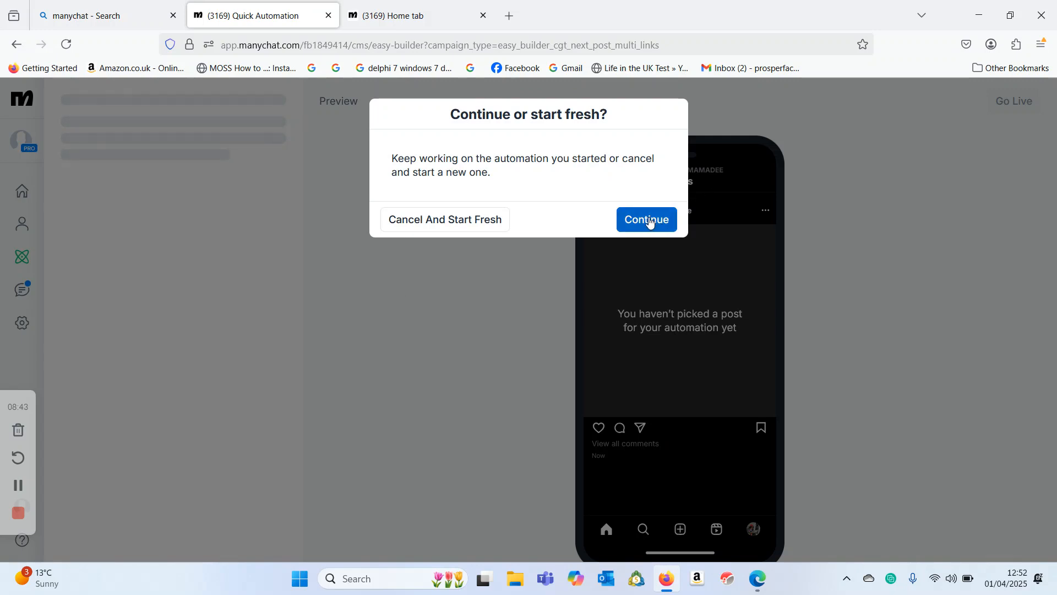
pyautogui.click(468, 219)
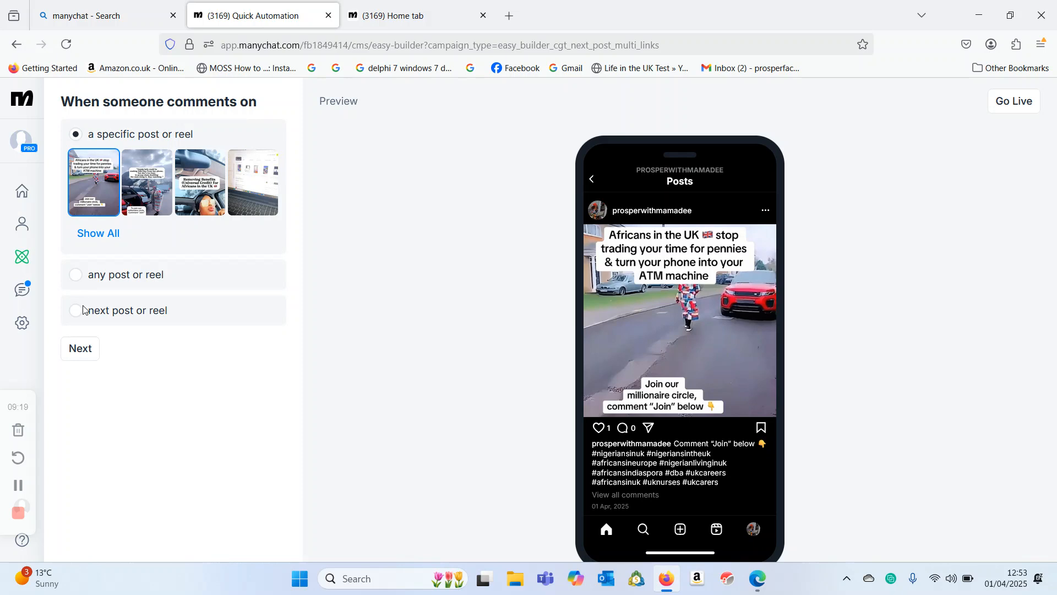
pyautogui.click(77, 276)
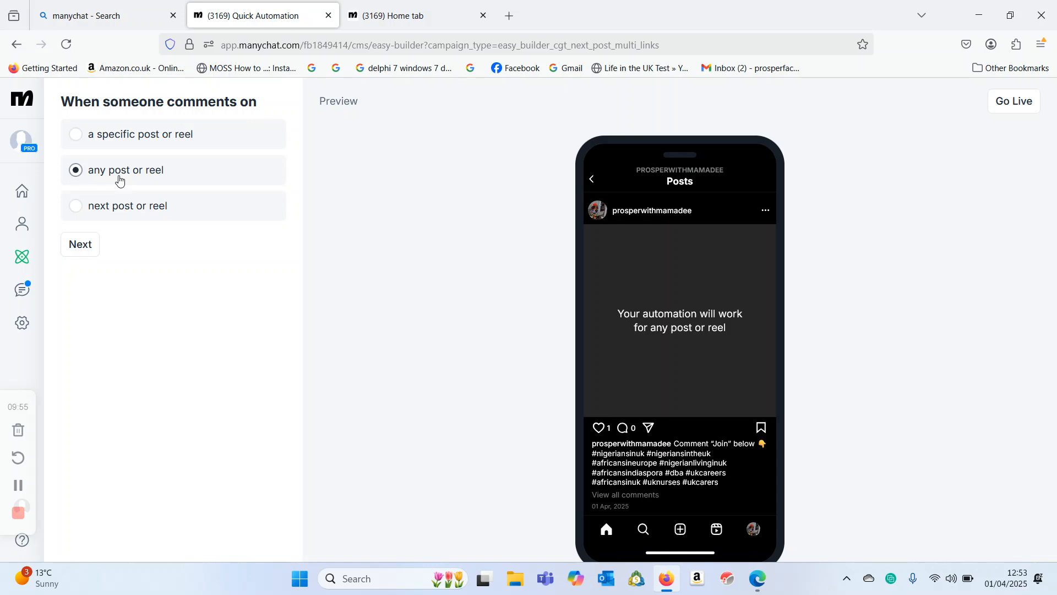
pyautogui.click(81, 254)
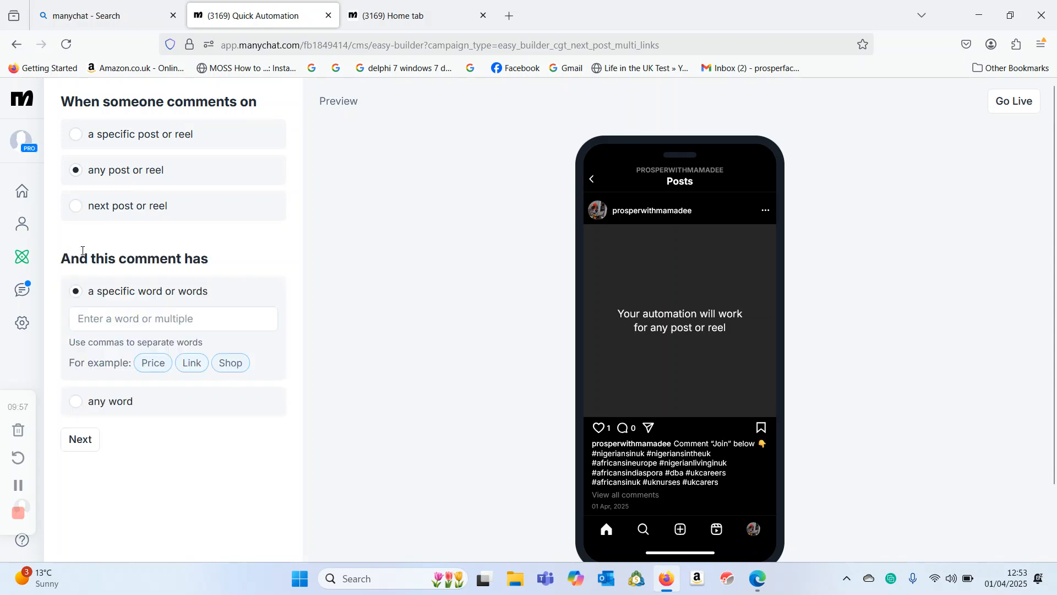
# Step: Set the comment trigger words to "join, how, digital, DBA, Vendor" and continue to the reply section
pyautogui.click(109, 317)
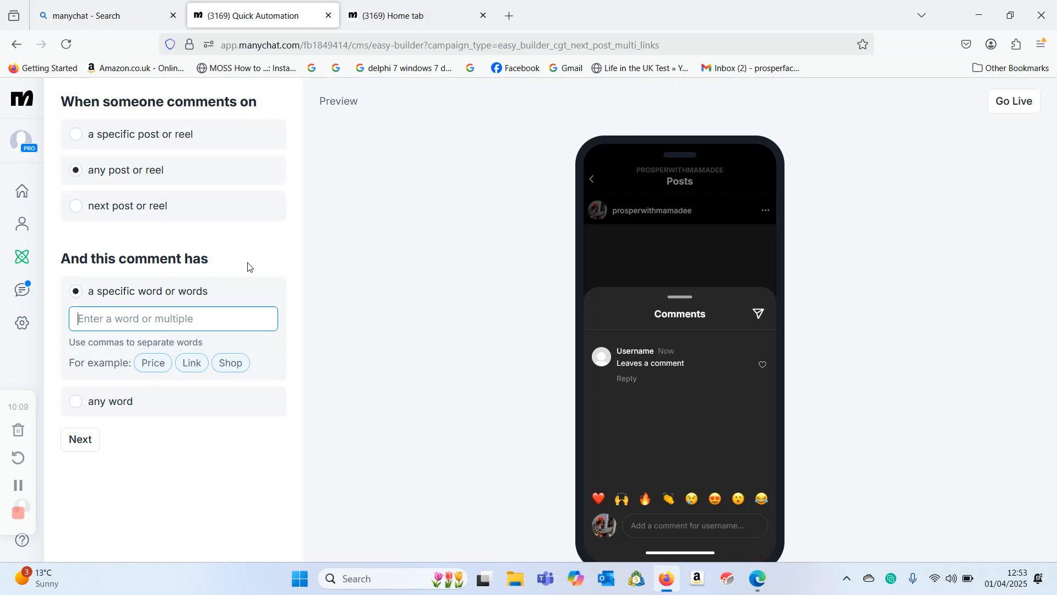
pyautogui.write('join')
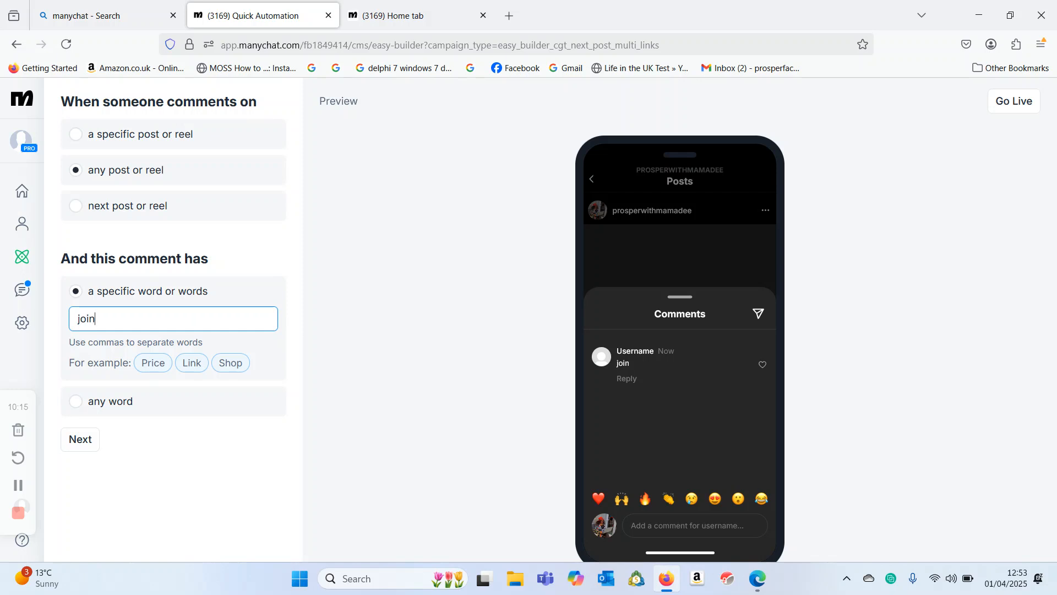
pyautogui.write('how, digital')
pyautogui.write(', DBA')
pyautogui.write(', v')
pyautogui.press('BackSpace')
pyautogui.write('v')
pyautogui.write('Vendor')
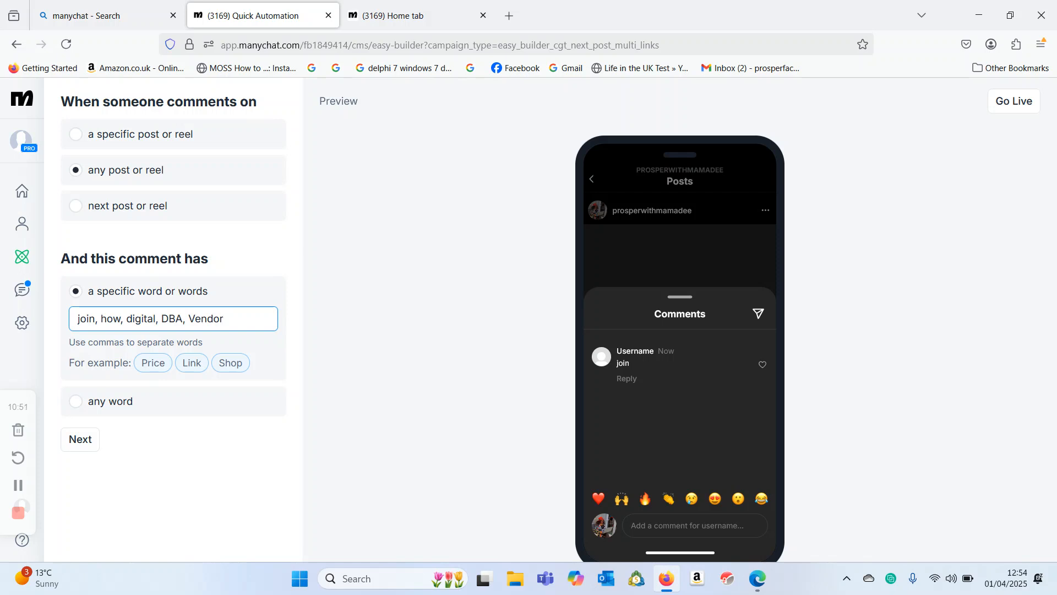
pyautogui.click(317, 372)
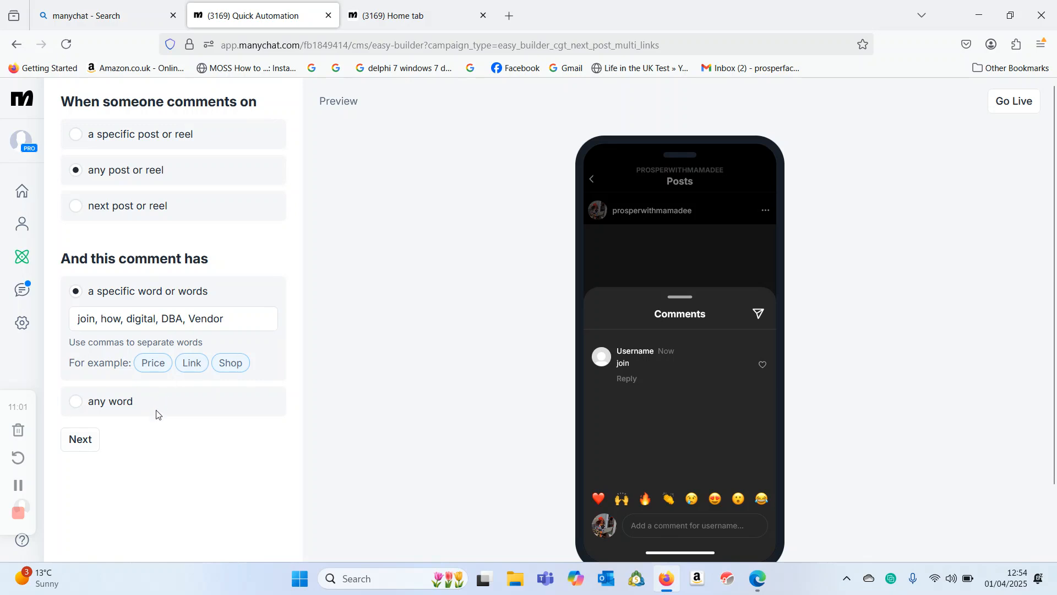
pyautogui.click(99, 439)
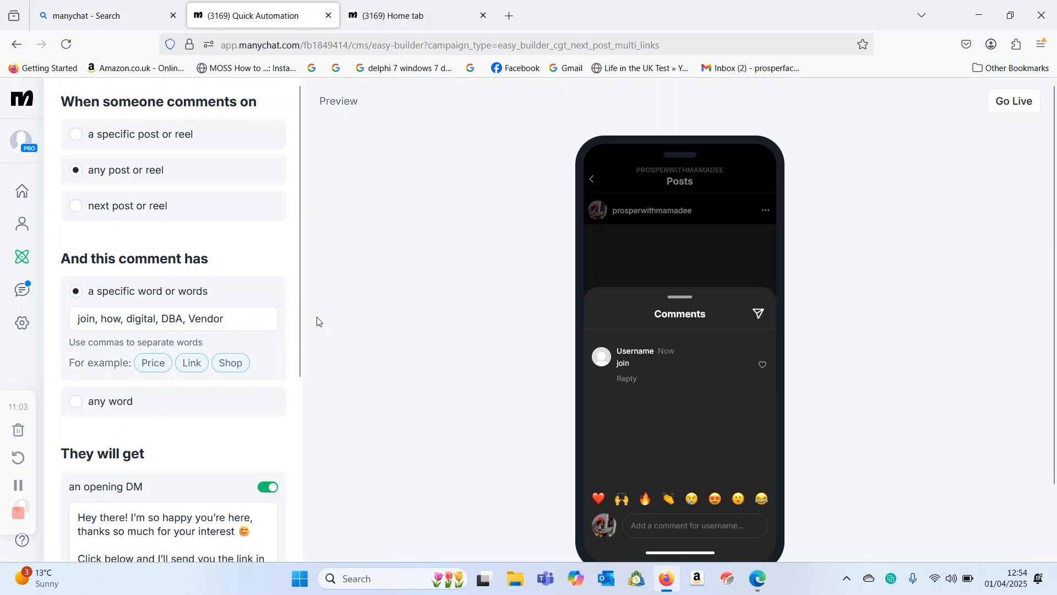
# Step: Change the greeting at the start of the opening DM to "Hey Fam!"
pyautogui.moveTo(300, 292); pyautogui.dragTo(266, 431)
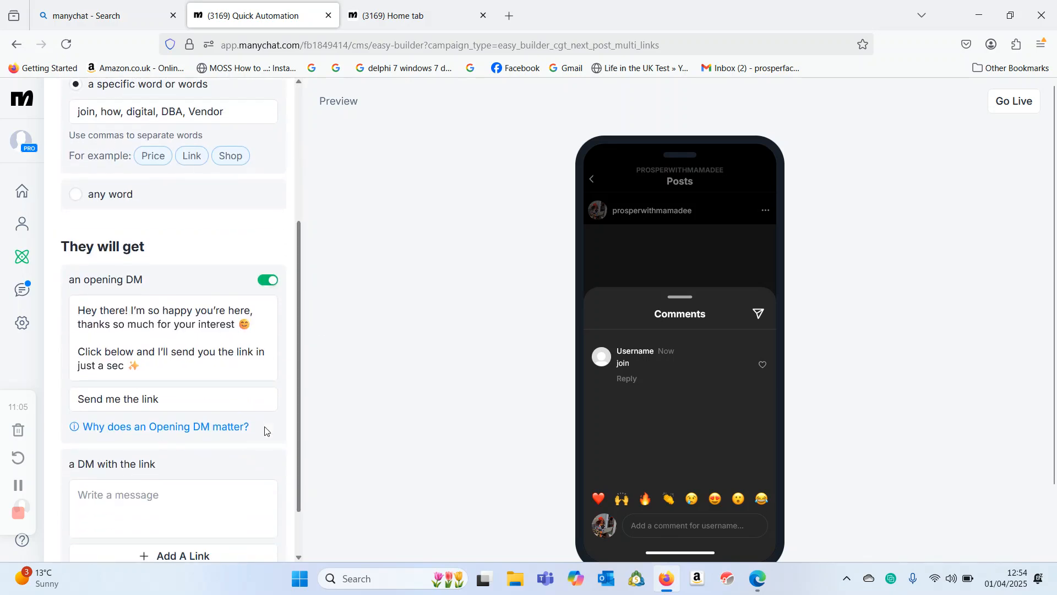
pyautogui.click(163, 364)
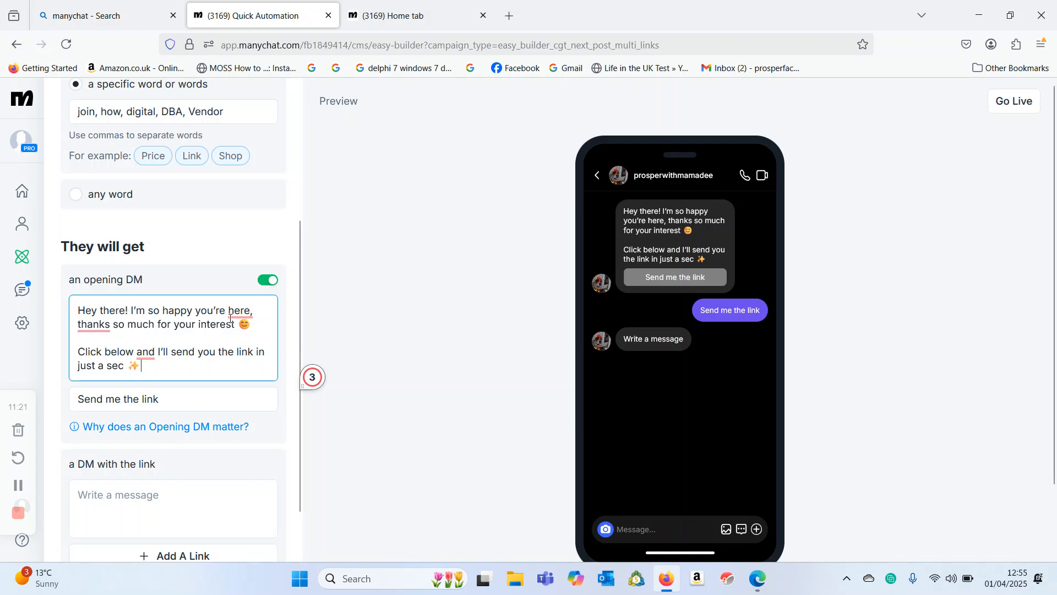
pyautogui.moveTo(236, 325); pyautogui.dragTo(179, 325)
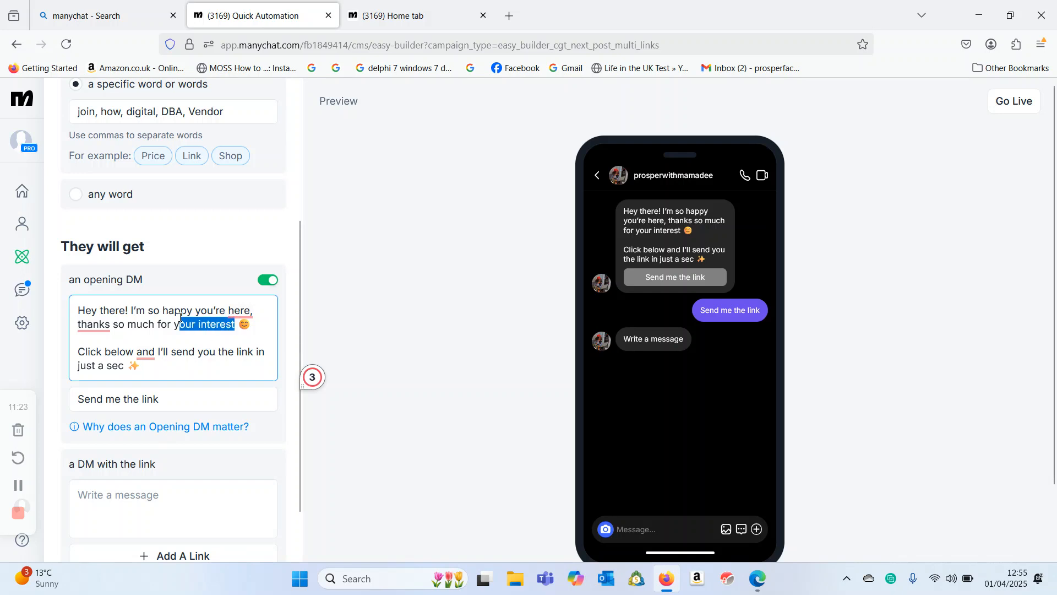
pyautogui.click(125, 311)
pyautogui.press('BackSpace')
pyautogui.press('BackSpace')
pyautogui.press('BackSpace')
pyautogui.press('BackSpace')
pyautogui.press('BackSpace')
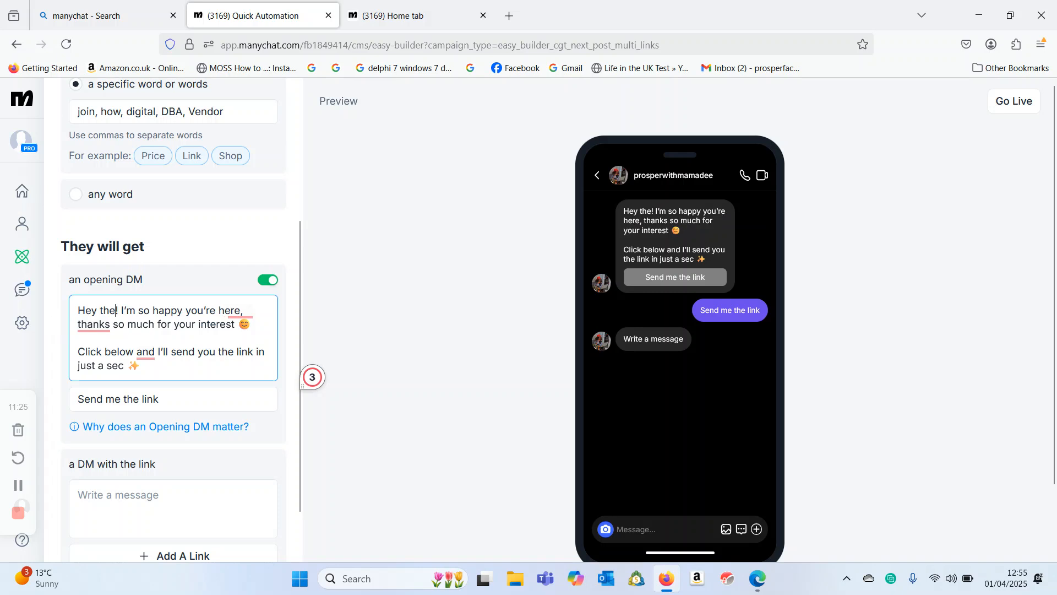
pyautogui.write('Fam')
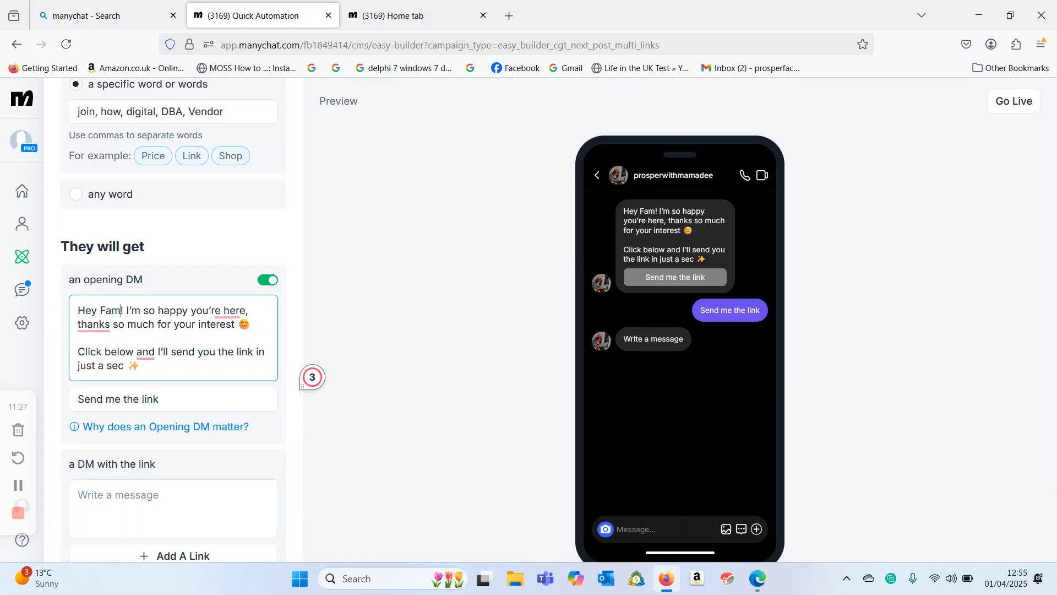
# Step: Insert "I saw your comment on my post and I am really excited to share this amazing opportunity with you." after the opening DM's greeting
pyautogui.click(128, 312)
pyautogui.write('I saw you')
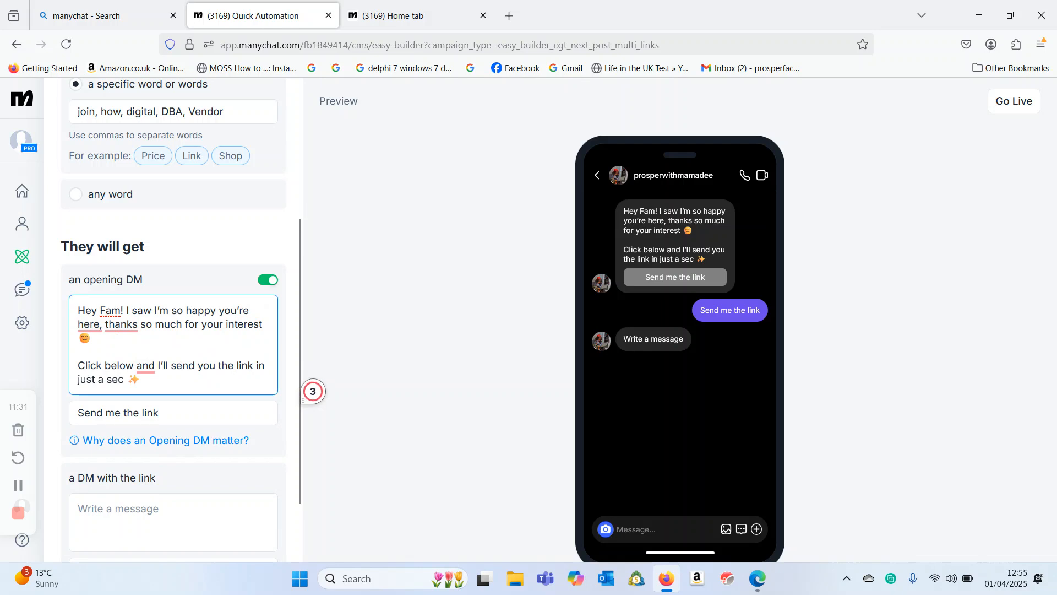
pyautogui.write('r comment ')
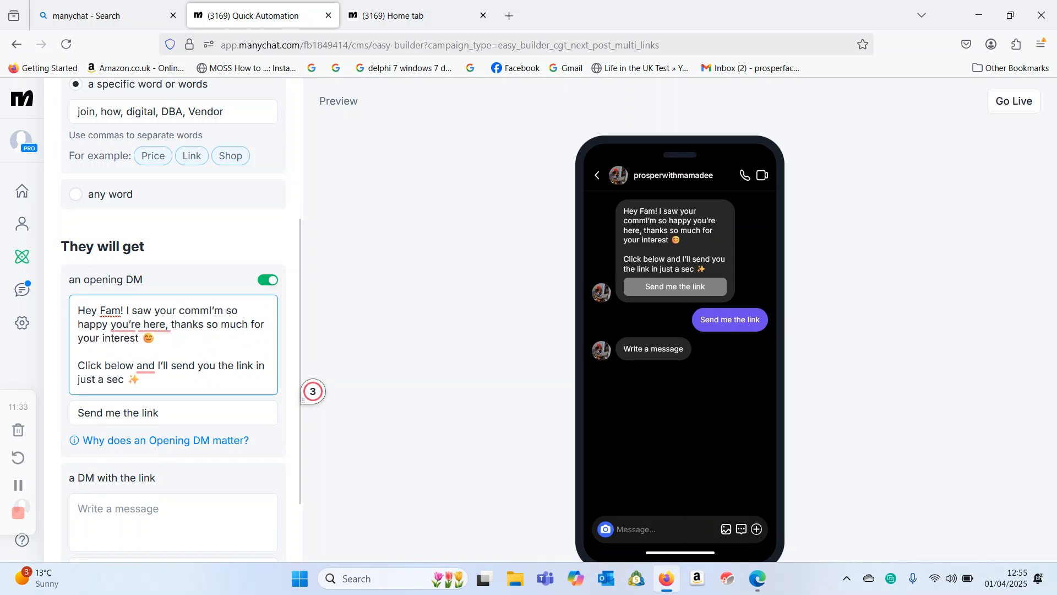
pyautogui.write('on my ')
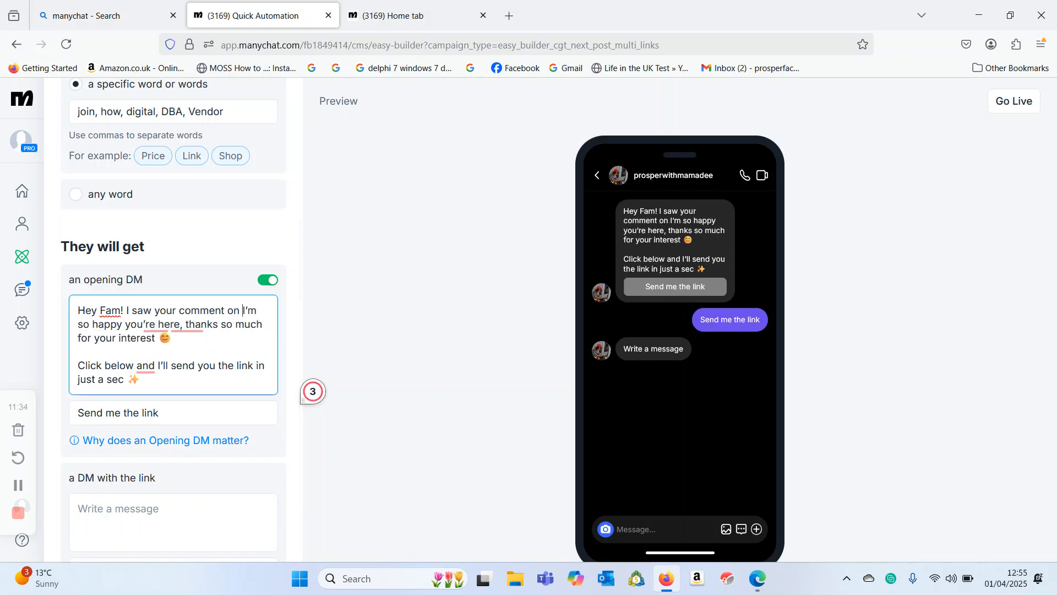
pyautogui.write('post and ')
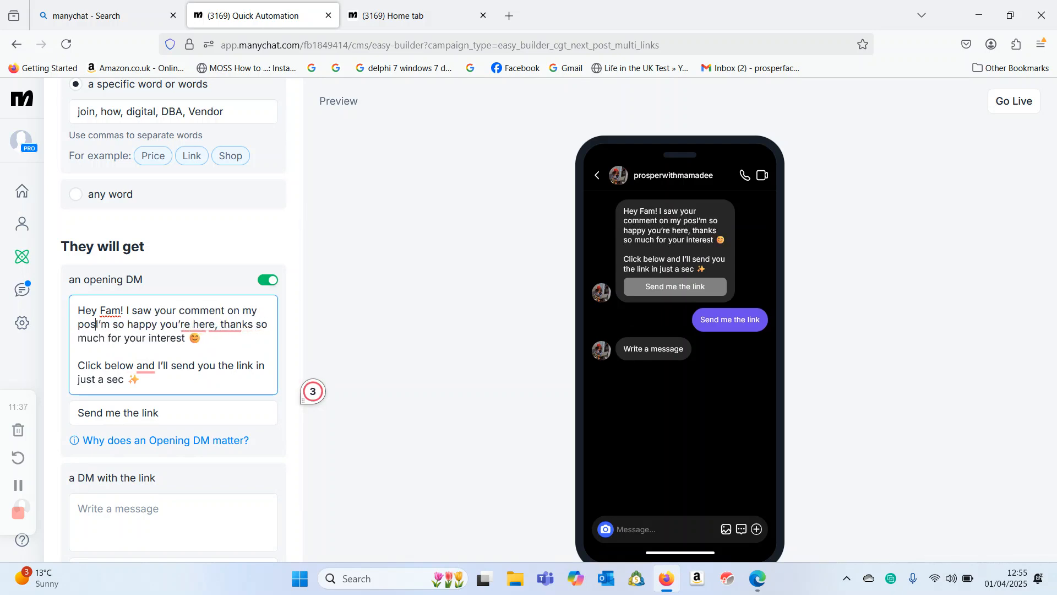
pyautogui.write('I am r')
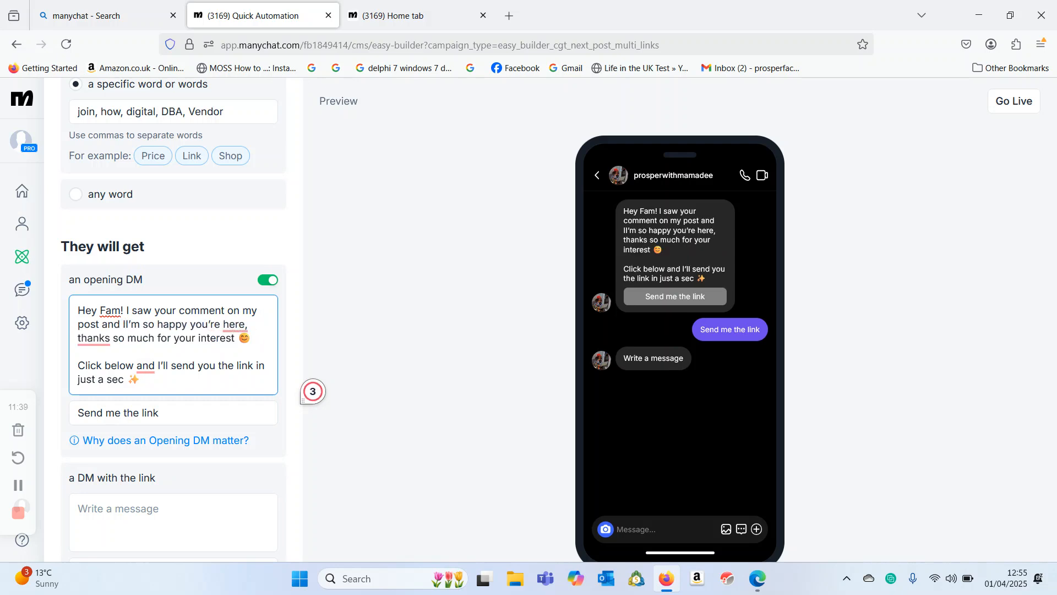
pyautogui.write('eally ex')
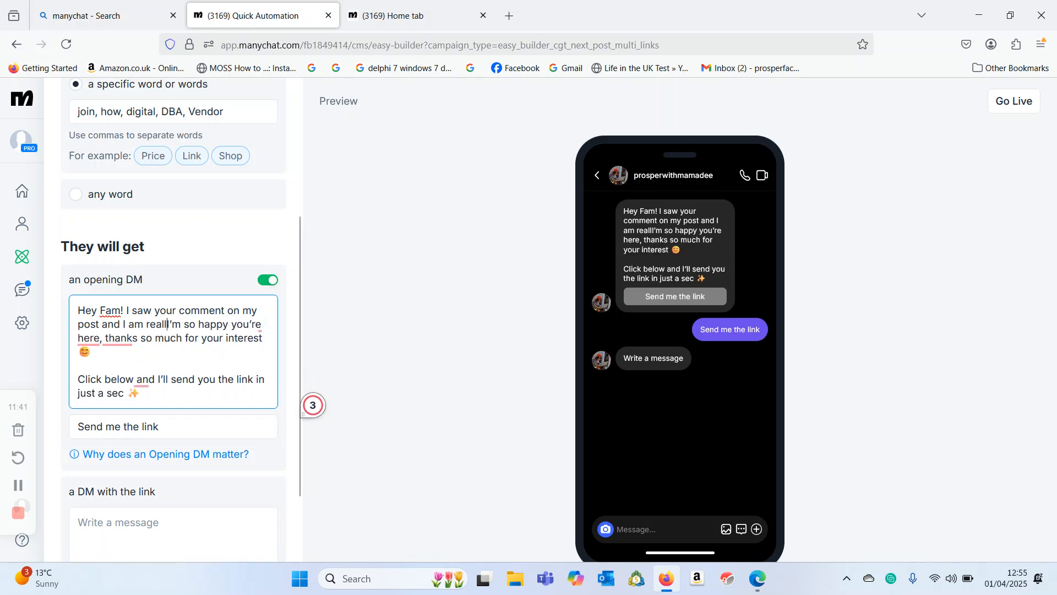
pyautogui.write('cited t')
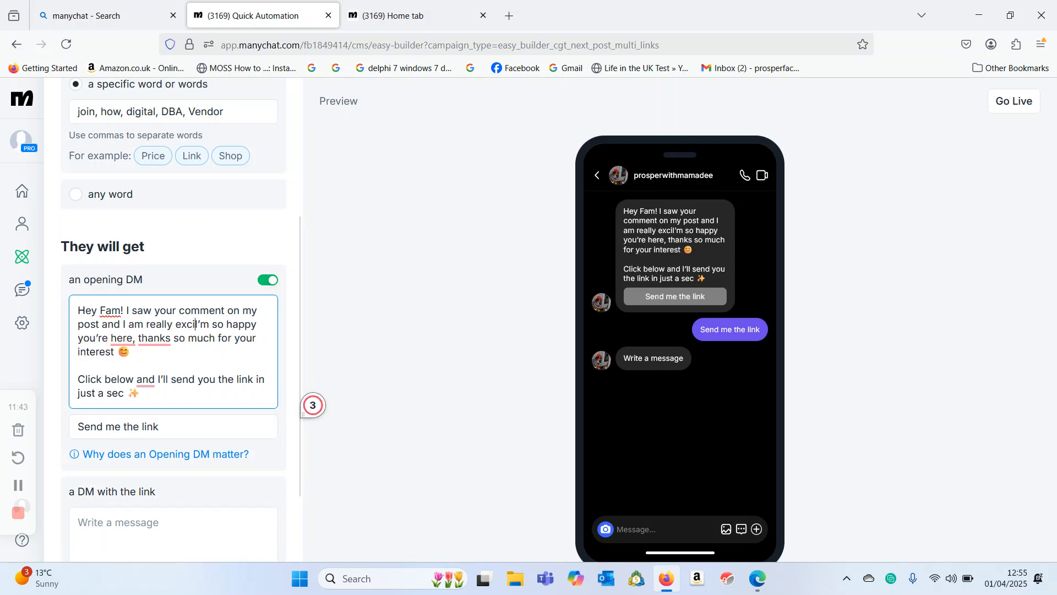
pyautogui.write('o share ')
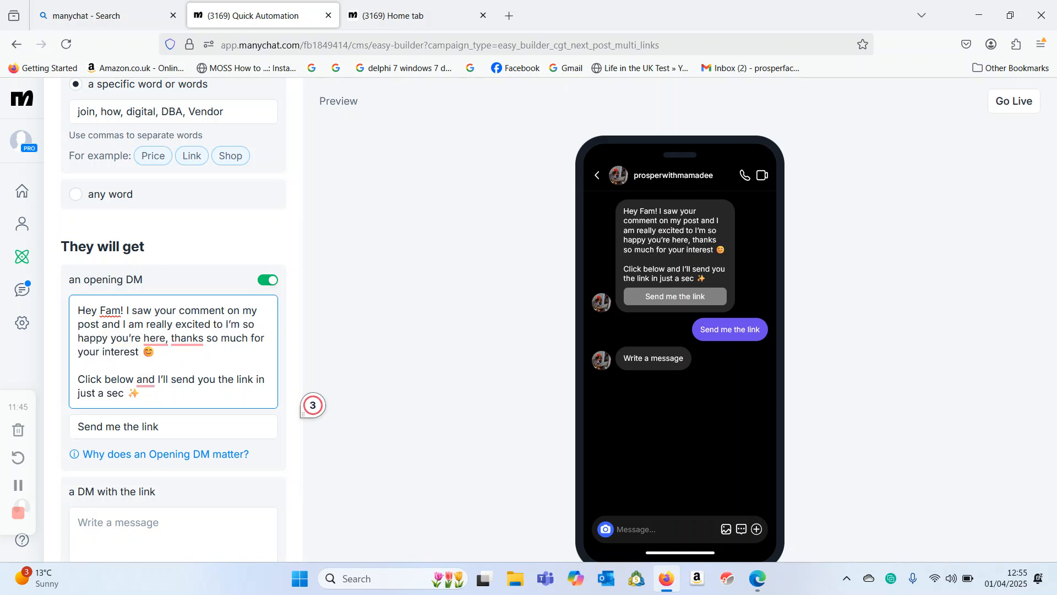
pyautogui.write('this ama')
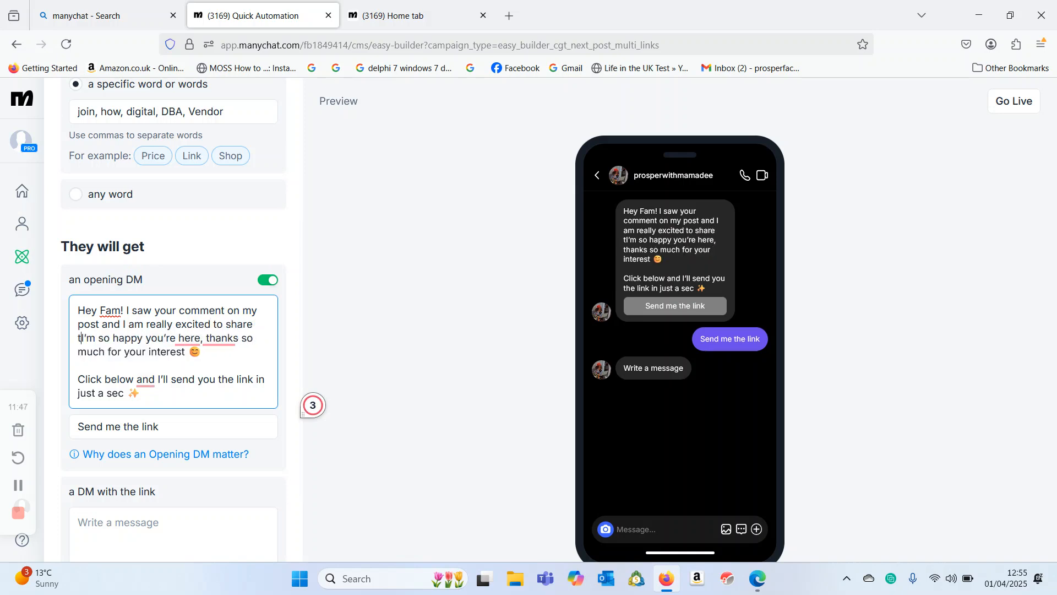
pyautogui.write('zing ')
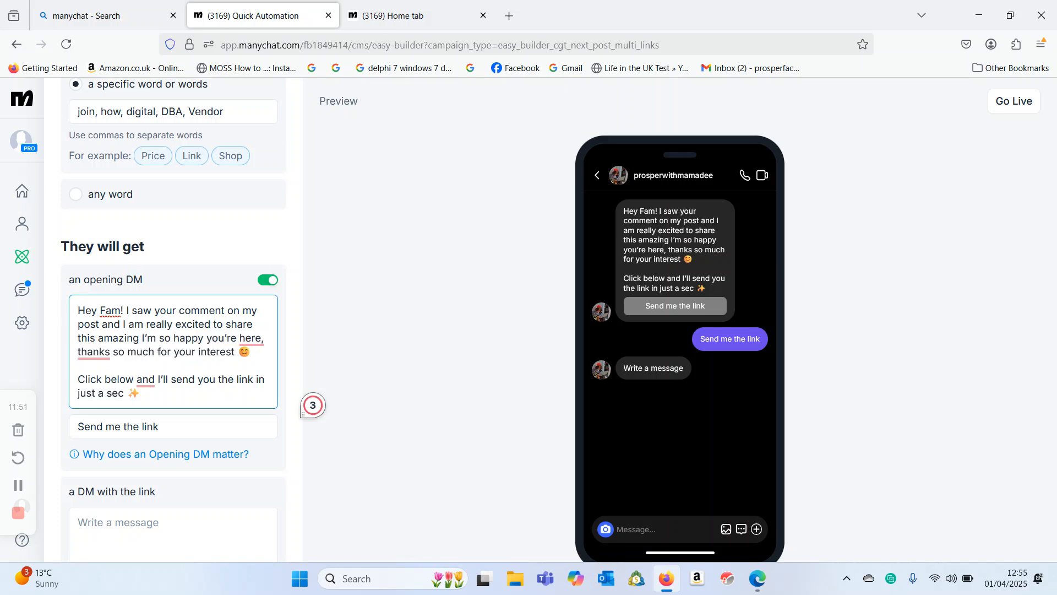
pyautogui.write('opportuni')
pyautogui.write('ty with ')
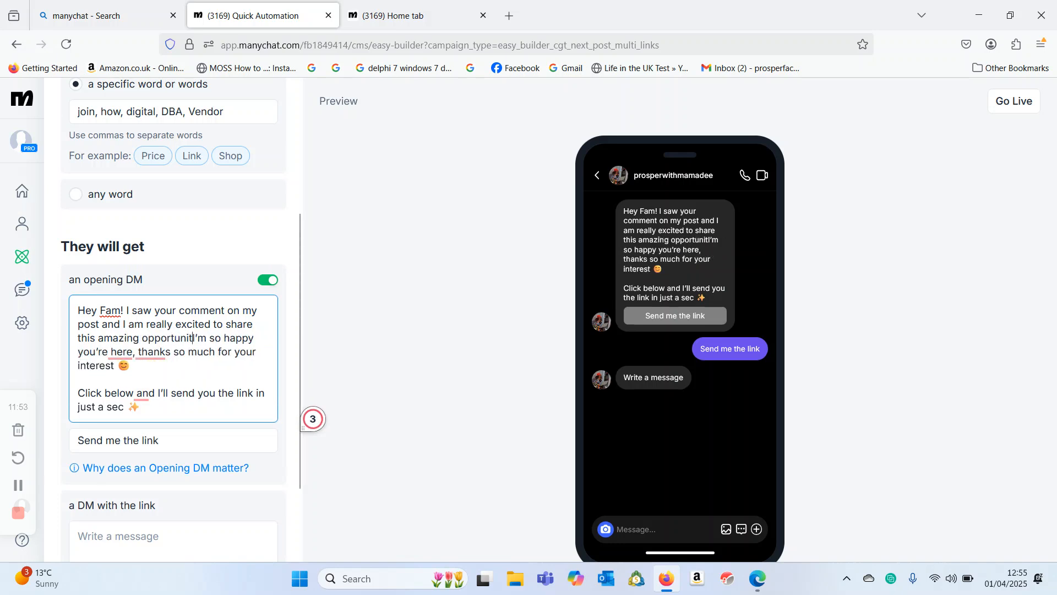
pyautogui.write('you.')
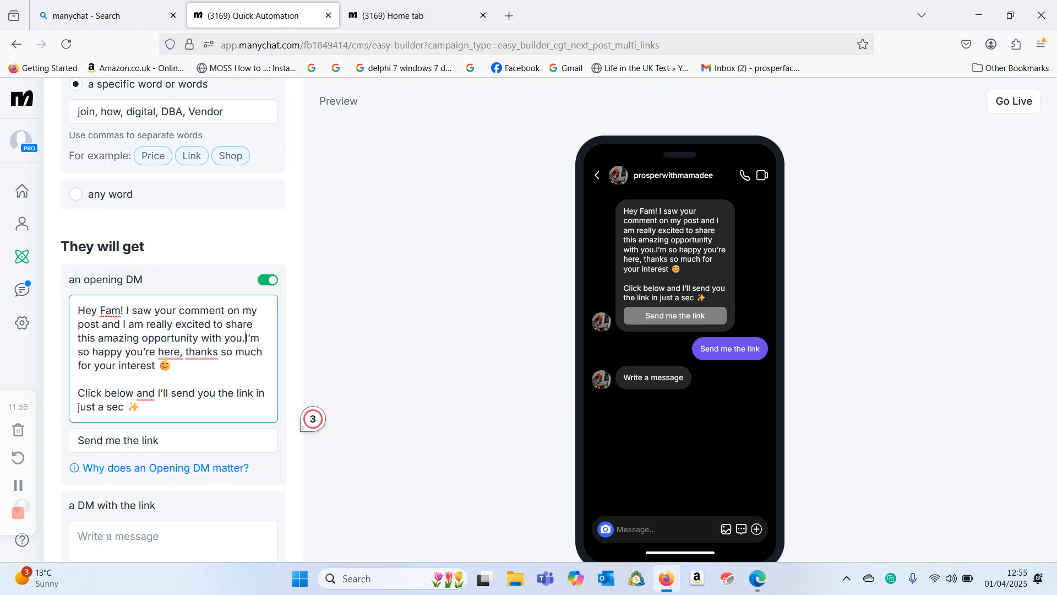
# Step: Remove "I'm so happy you're here," from the opening DM and start the remaining sentence with a capitalised "Thanks"
pyautogui.press('Delete')
pyautogui.press('Delete')
pyautogui.press('Delete')
pyautogui.press('Delete')
pyautogui.press('Delete')
pyautogui.press('Delete')
pyautogui.press('Delete')
pyautogui.press('Delete')
pyautogui.press('Delete')
pyautogui.press('Delete')
pyautogui.press('Delete')
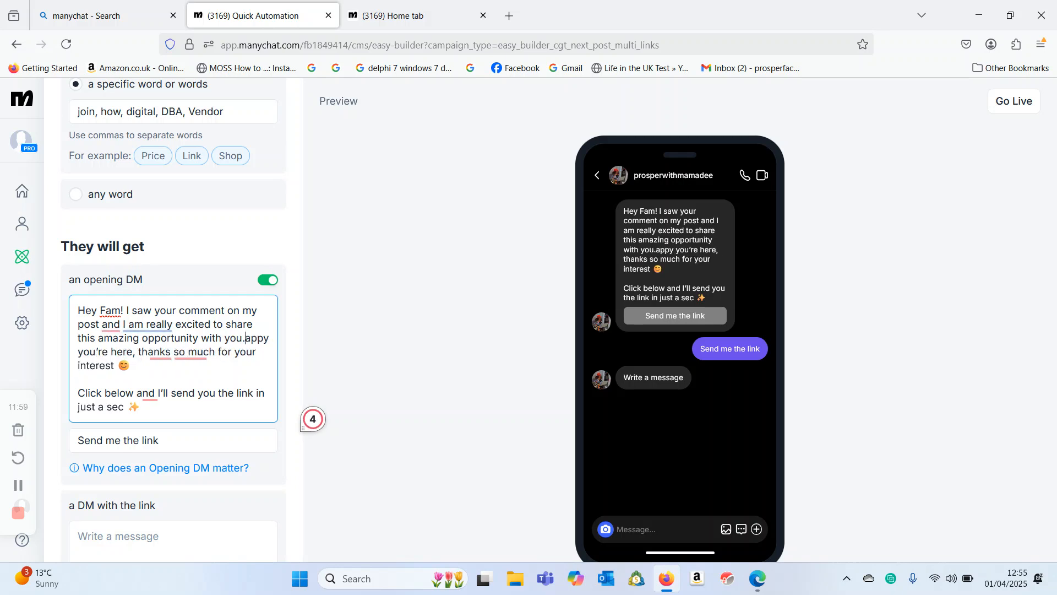
pyautogui.press('Delete')
pyautogui.press('Delete')
pyautogui.press('Delete')
pyautogui.press('Delete')
pyautogui.press('Delete')
pyautogui.press('Delete')
pyautogui.press('Delete')
pyautogui.press('Delete')
pyautogui.press('Delete')
pyautogui.press('Delete')
pyautogui.press('Delete')
pyautogui.press('Delete')
pyautogui.press('Delete')
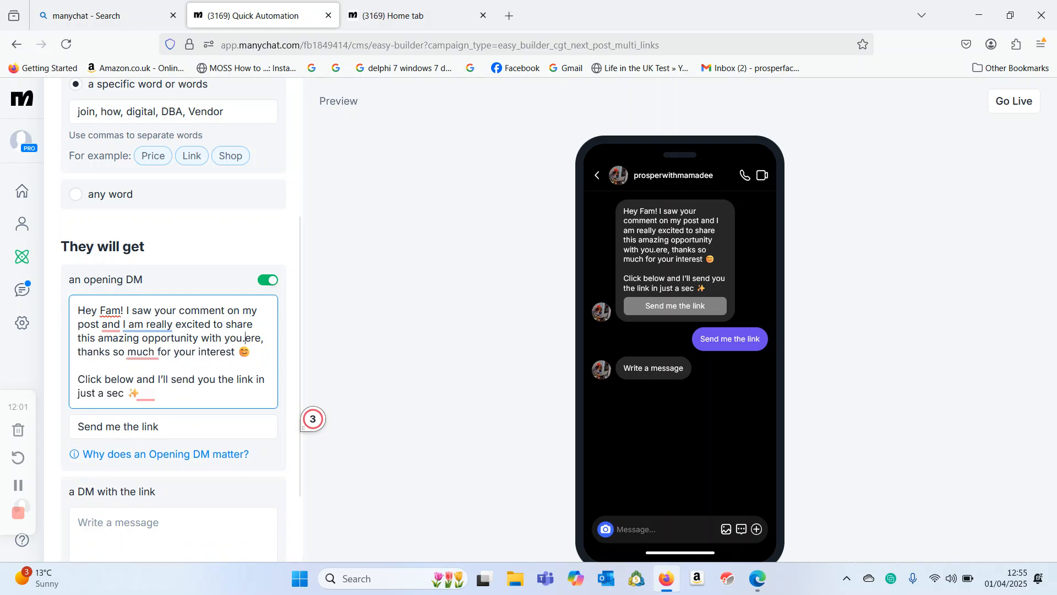
pyautogui.press('Delete')
pyautogui.press('Delete')
pyautogui.press('Delete')
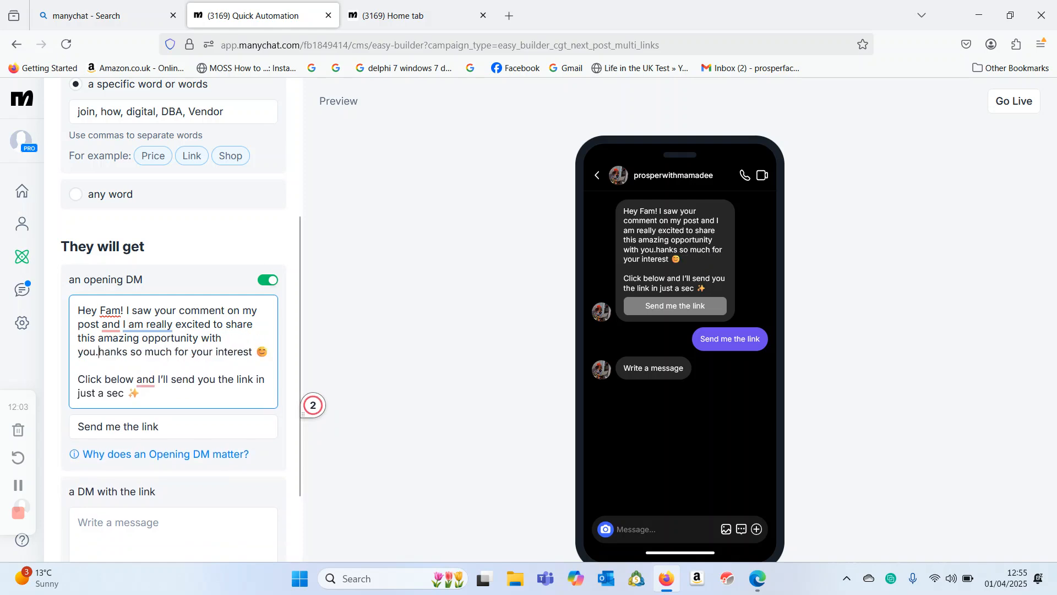
pyautogui.write('T')
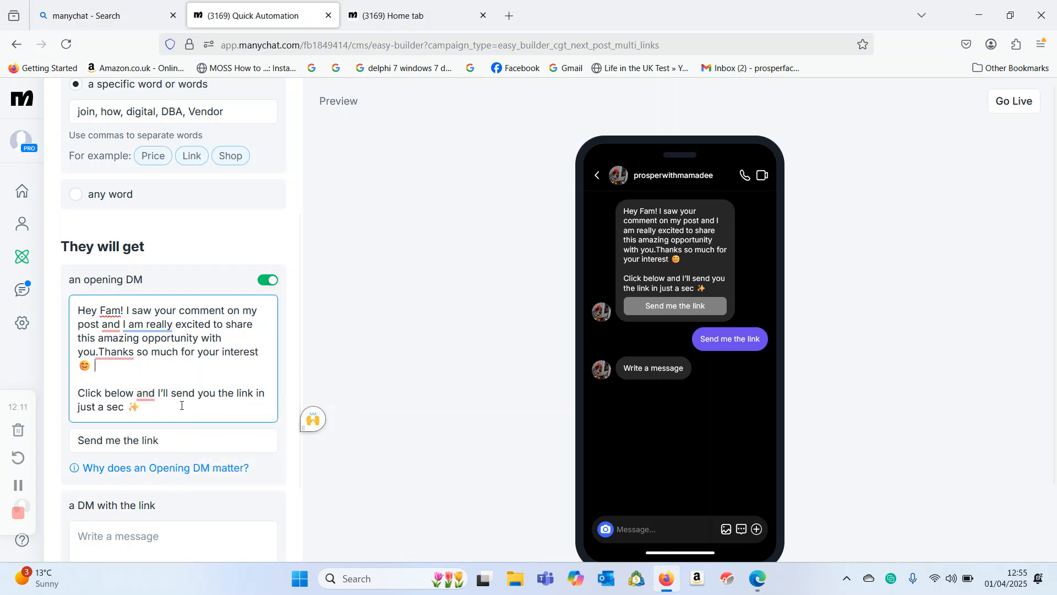
pyautogui.scroll(-3, 300, 346)
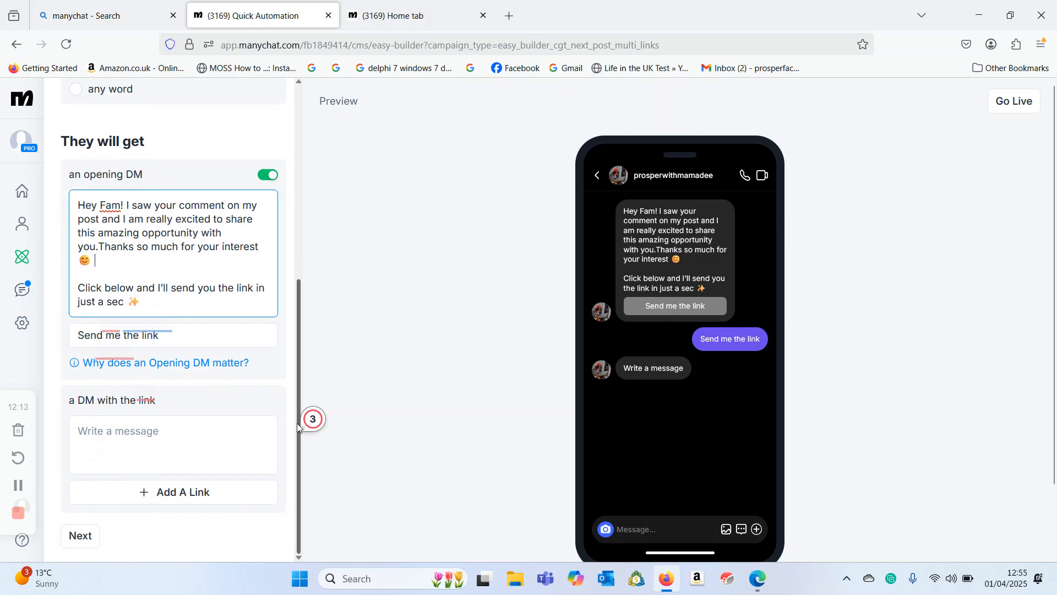
pyautogui.click(153, 332)
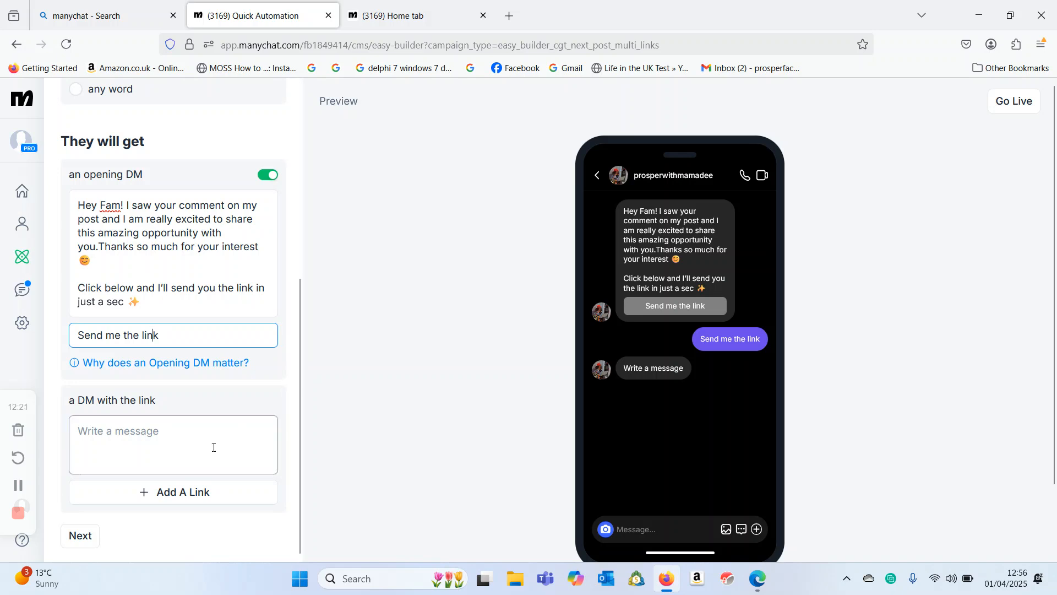
pyautogui.click(187, 491)
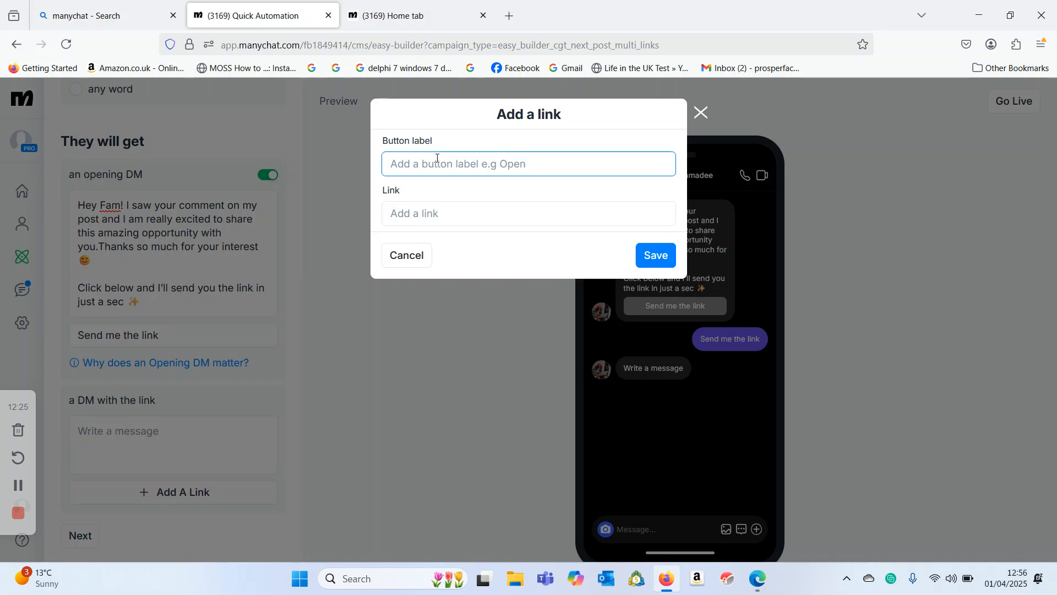
pyautogui.write('GET OFF')
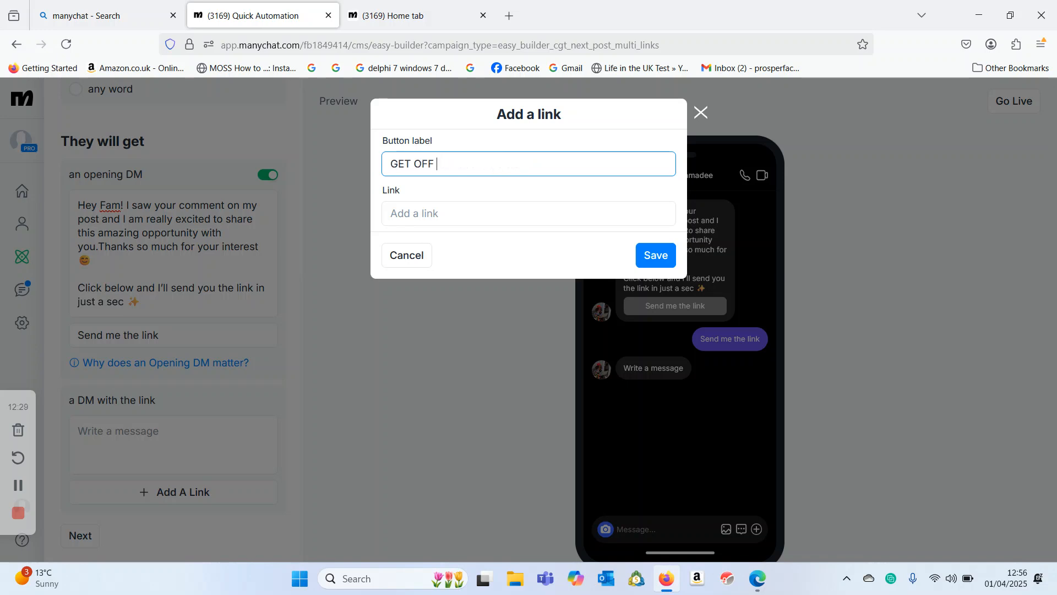
pyautogui.write('ER')
pyautogui.click(449, 223)
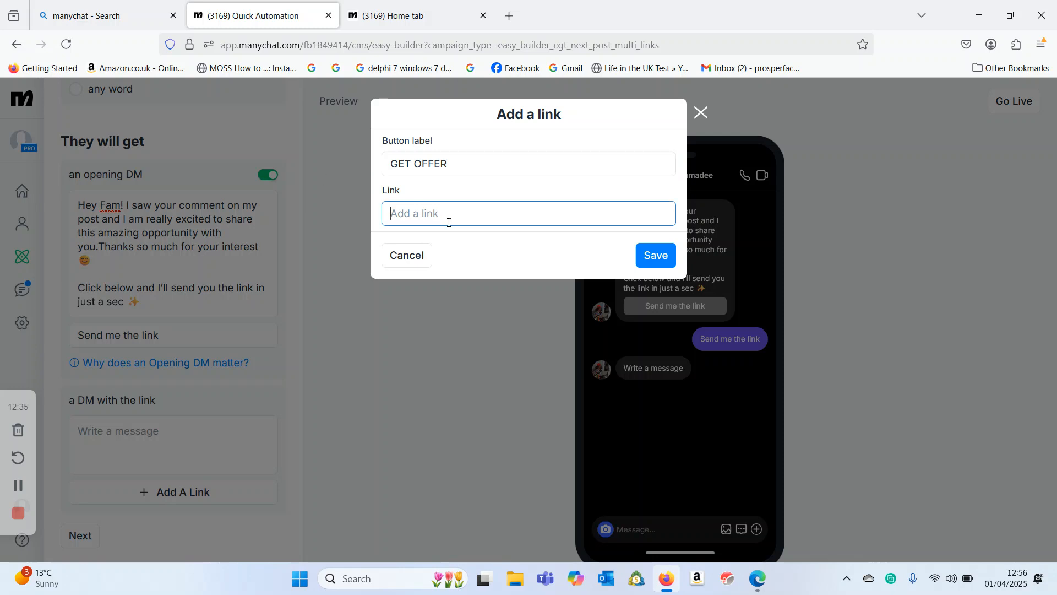
pyautogui.write('www.exampleweb')
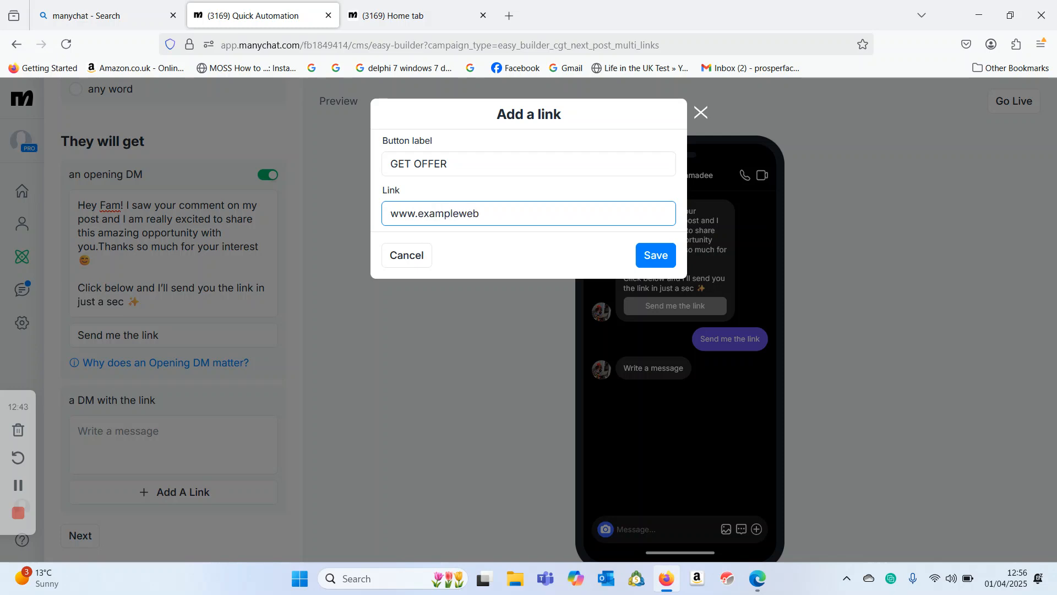
pyautogui.write('site.com')
pyautogui.moveTo(392, 214); pyautogui.dragTo(523, 221)
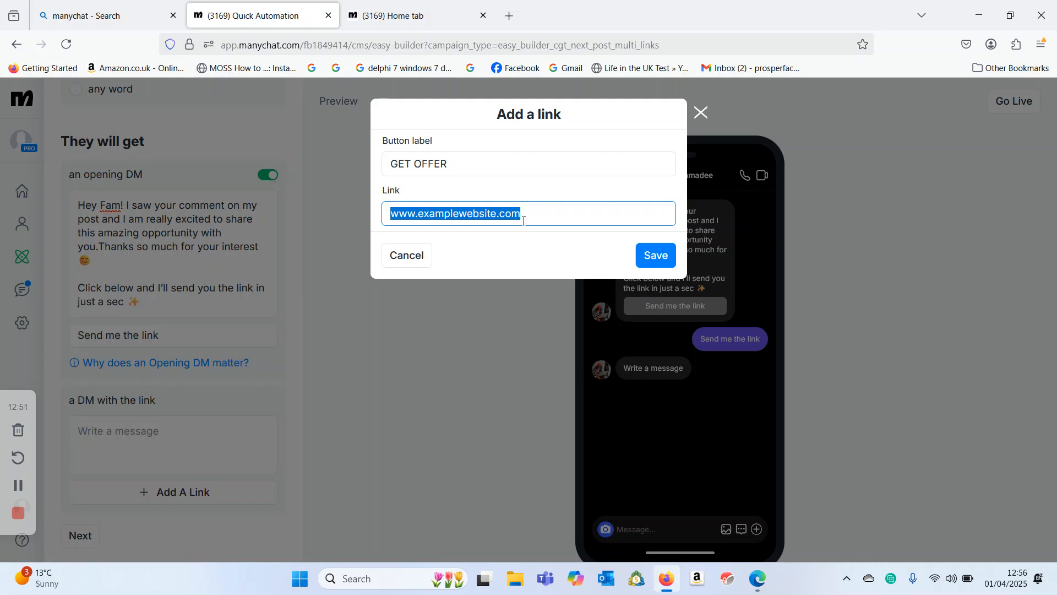
pyautogui.click(524, 221)
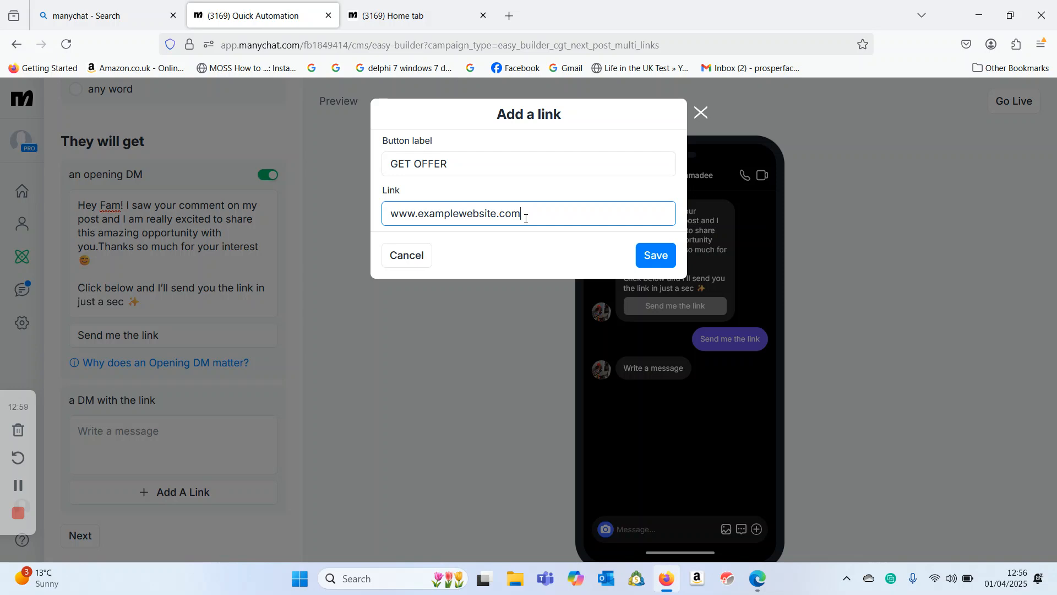
pyautogui.click(642, 252)
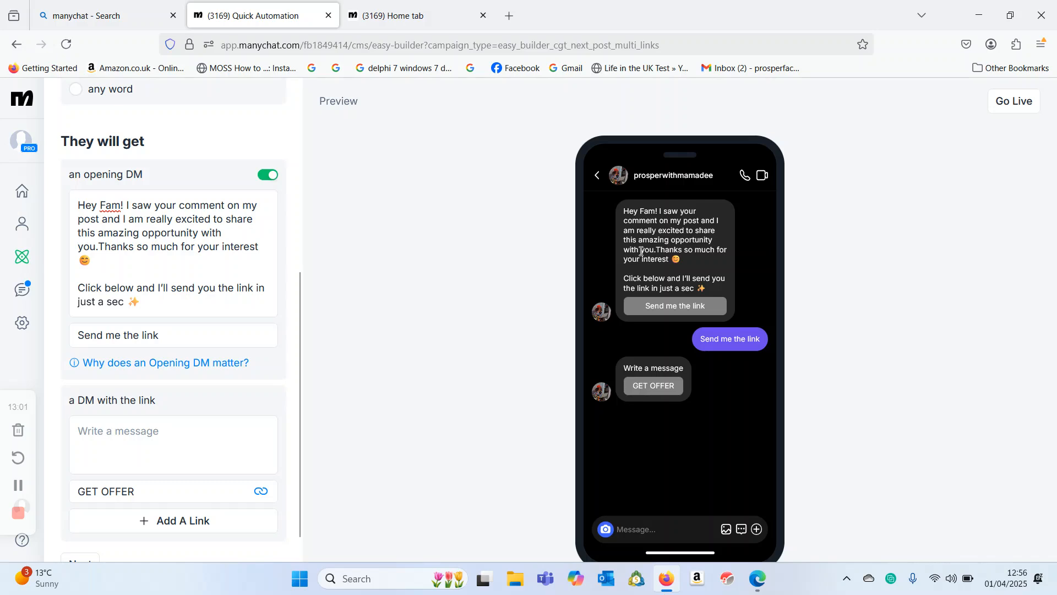
# Step: Write "Click the link below to get your offer" as the message of the DM with the link, and continue to the additional automations
pyautogui.scroll(-1, 297, 378)
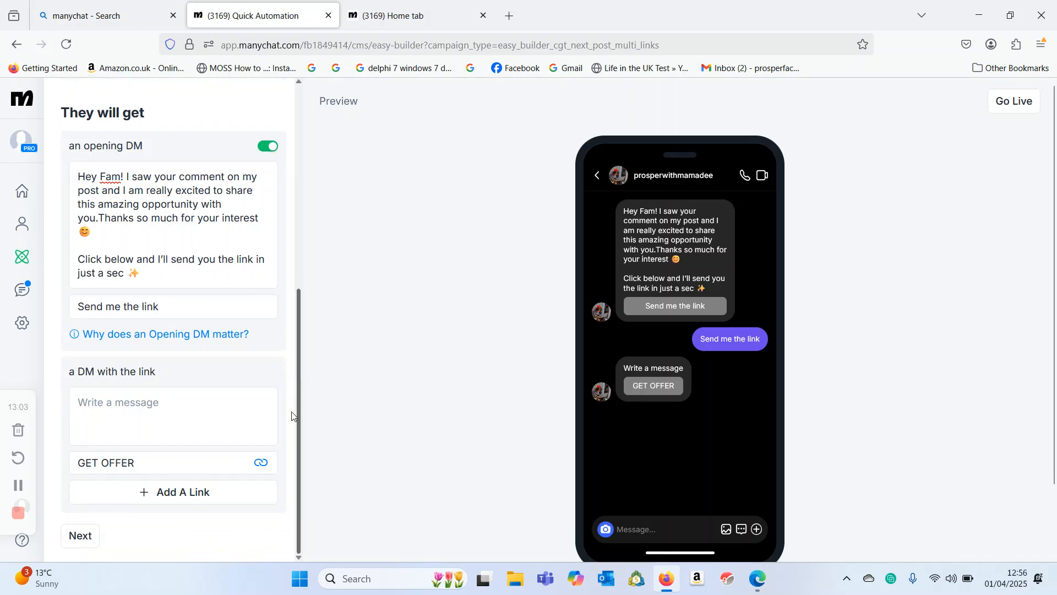
pyautogui.click(77, 538)
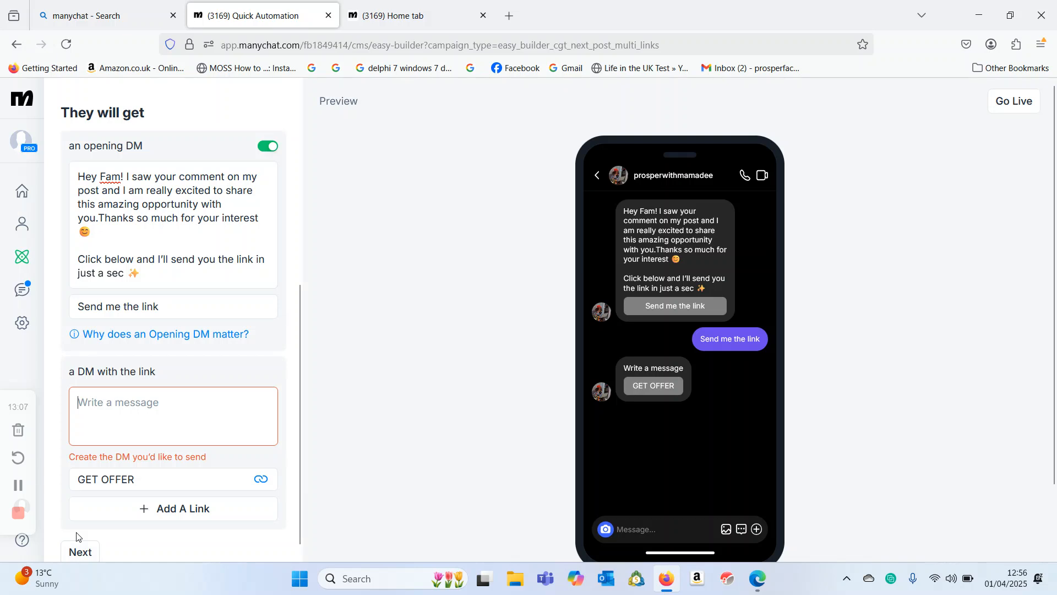
pyautogui.click(157, 395)
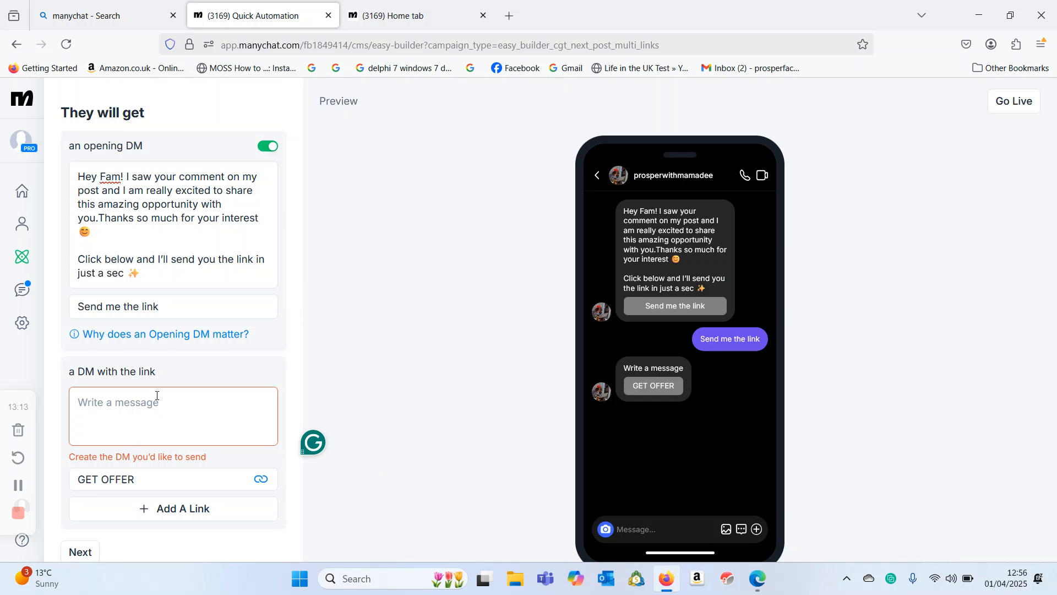
pyautogui.write('Click')
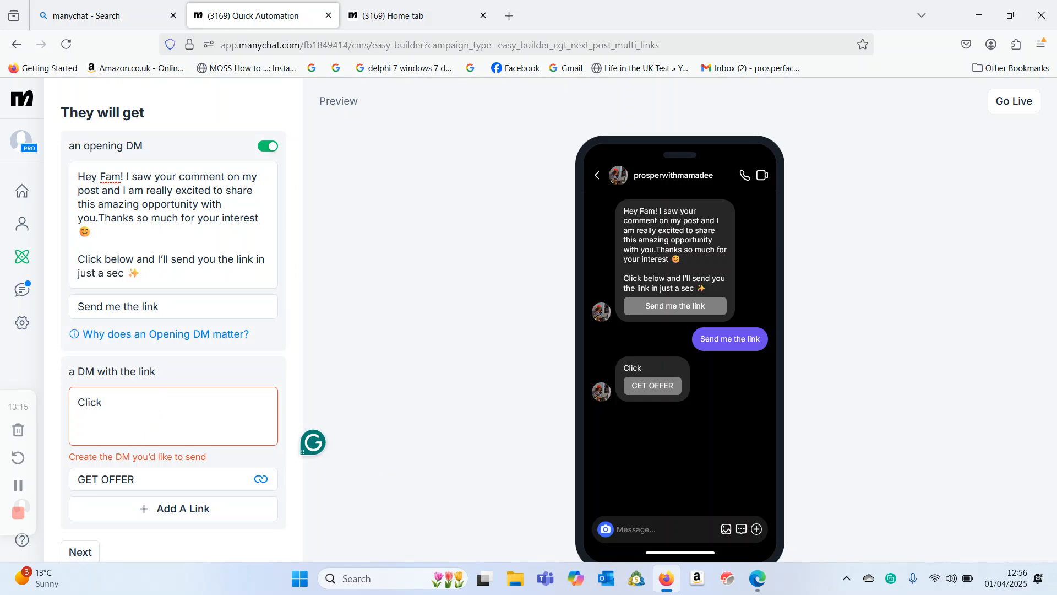
pyautogui.write(' the link below to ')
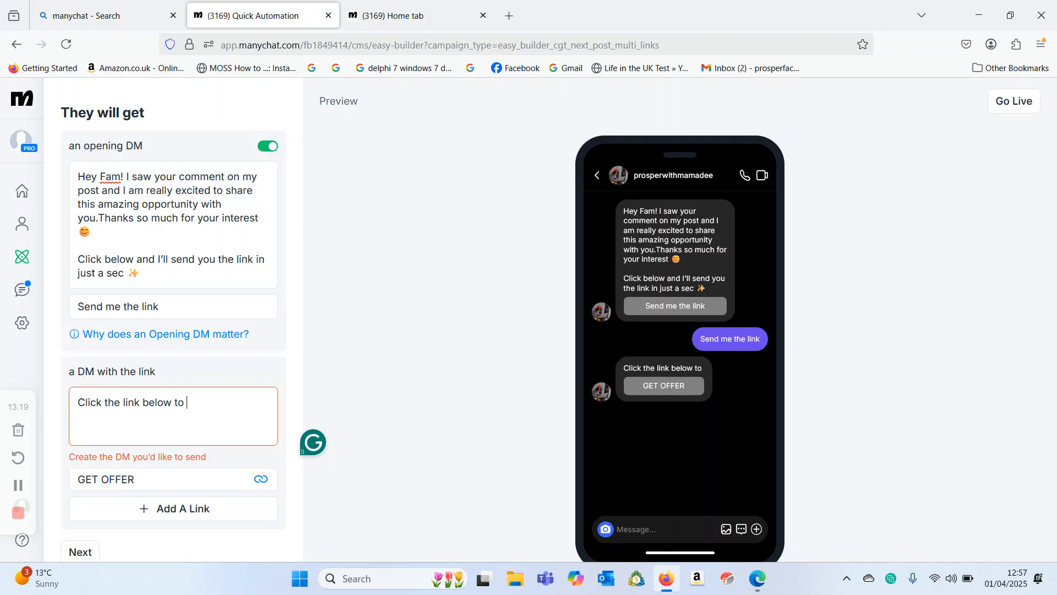
pyautogui.write('get your')
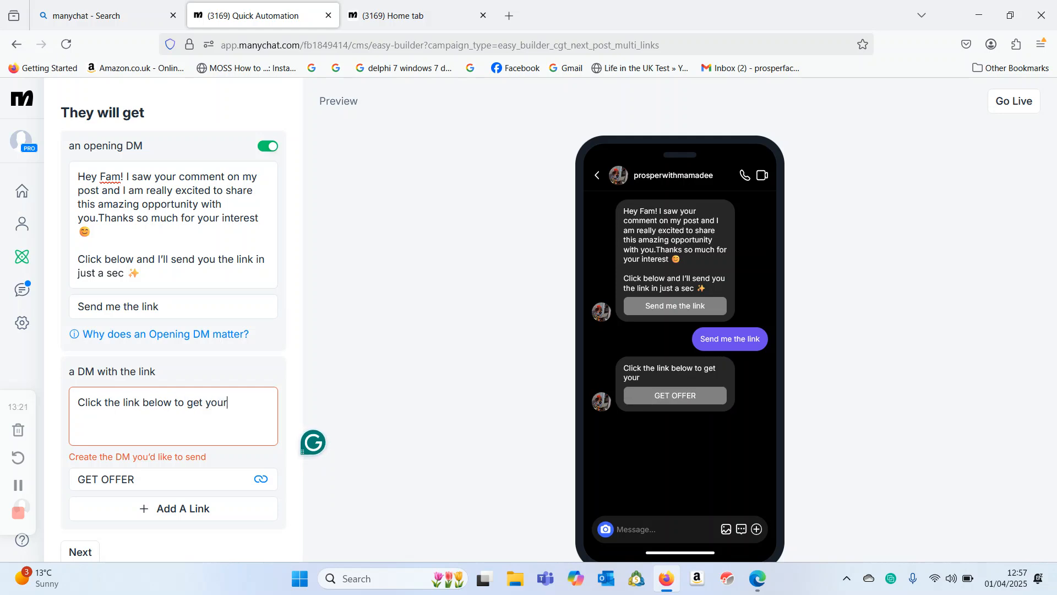
pyautogui.write(' offer')
pyautogui.scroll(-1, 299, 513)
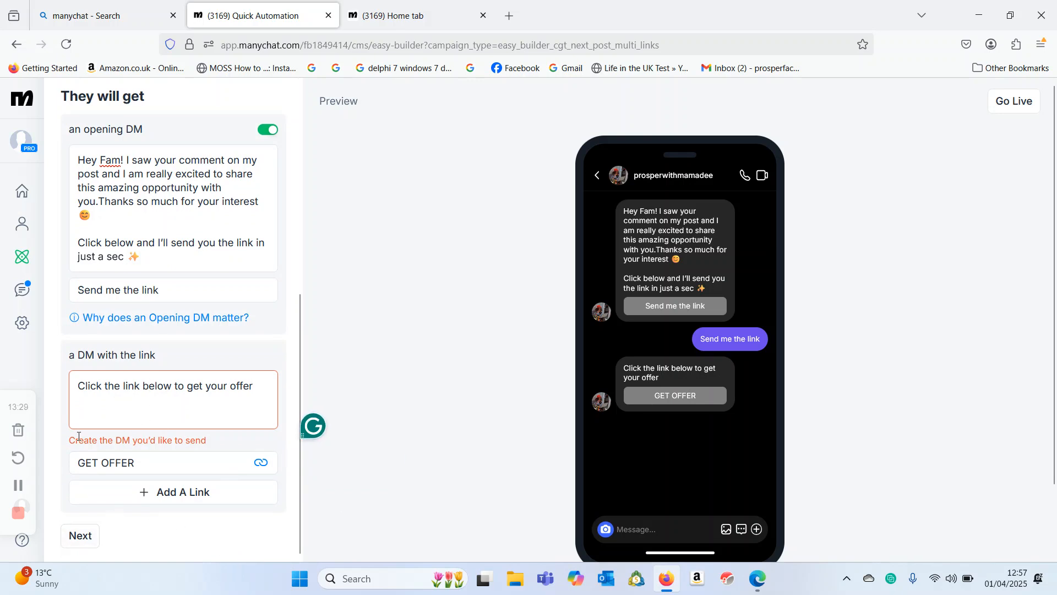
pyautogui.click(84, 544)
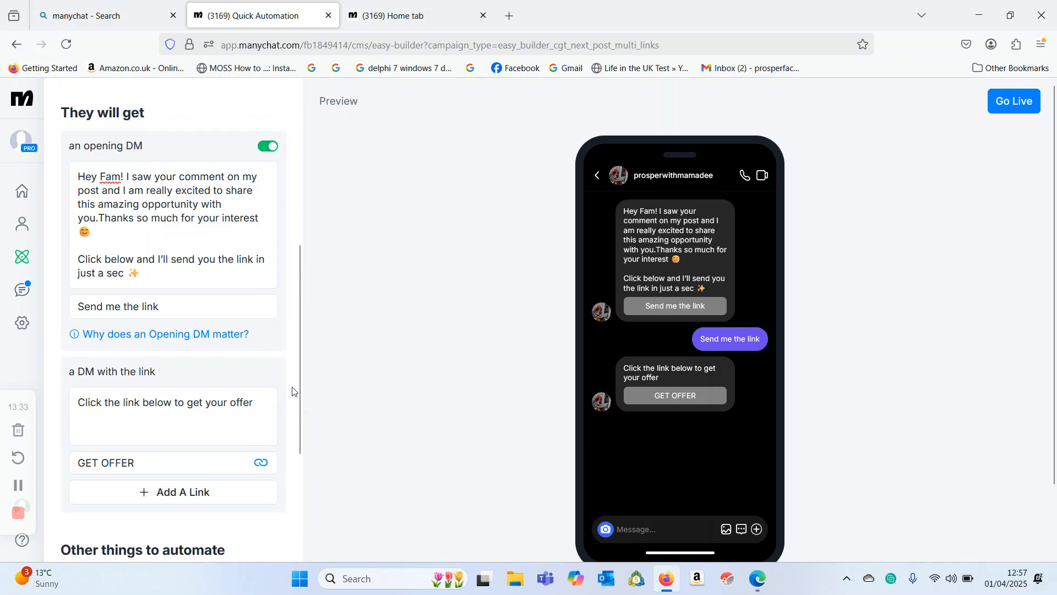
# Step: Enable the automatic reply under the post with its default reply texts
pyautogui.moveTo(299, 388); pyautogui.dragTo(287, 509)
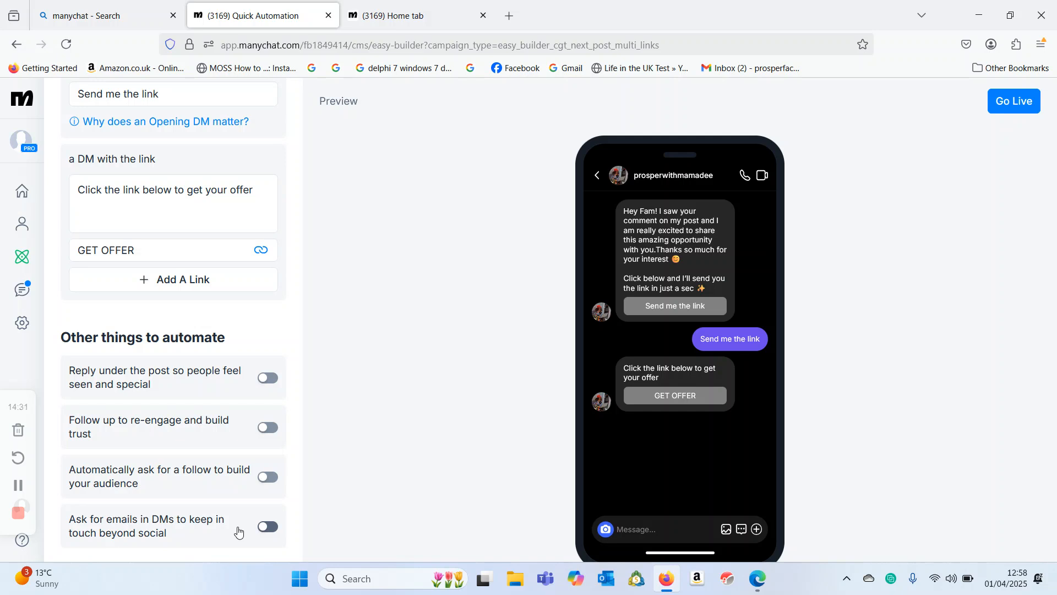
pyautogui.click(144, 252)
pyautogui.click(655, 256)
pyautogui.click(268, 379)
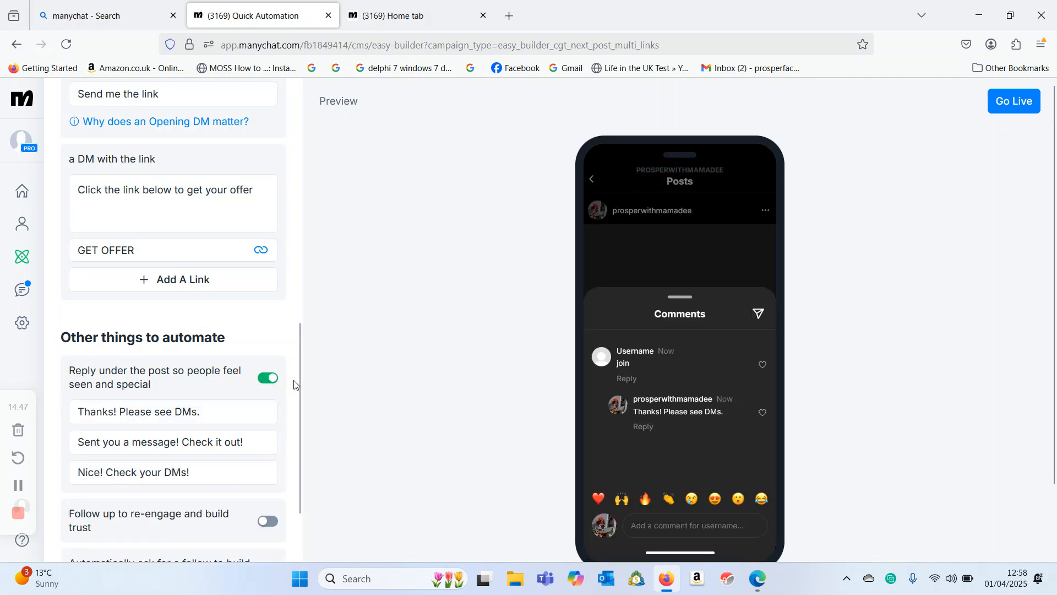
# Step: Enable the follow-up message that re-engages people and builds trust
pyautogui.moveTo(299, 381); pyautogui.dragTo(294, 430)
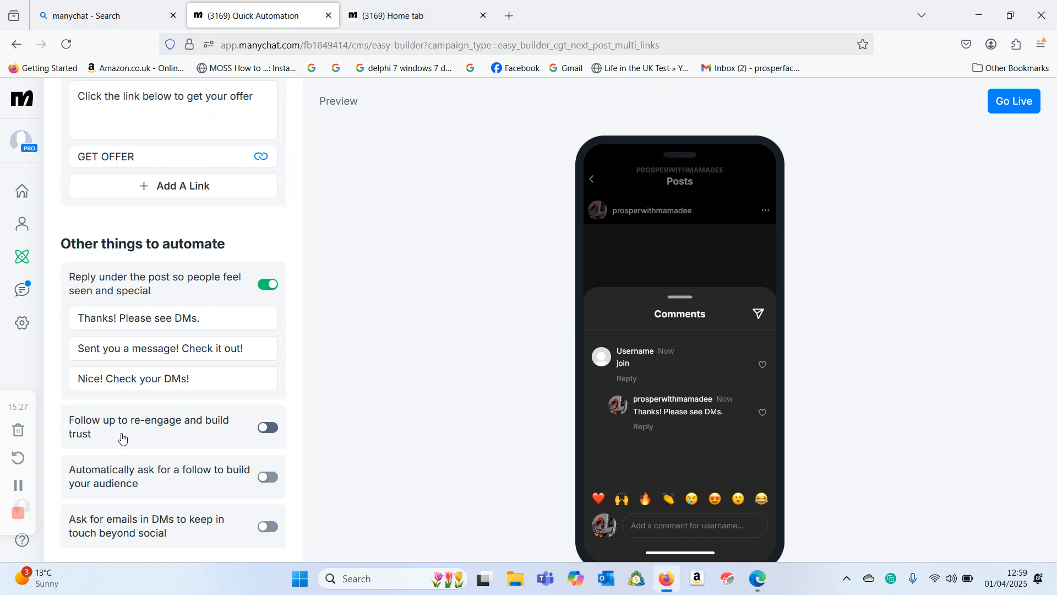
pyautogui.click(267, 428)
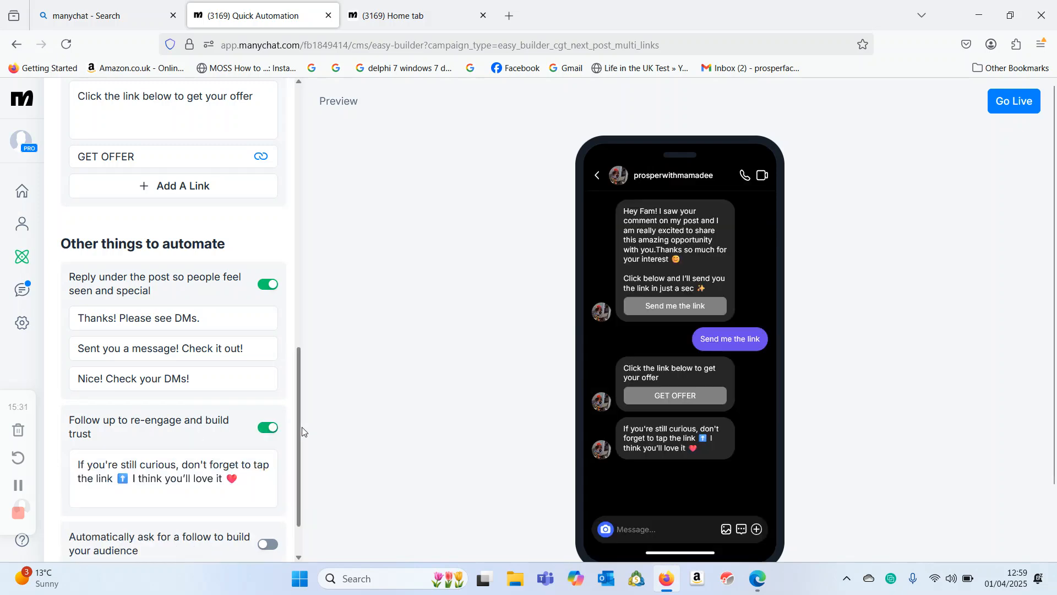
pyautogui.scroll(-3, 300, 441)
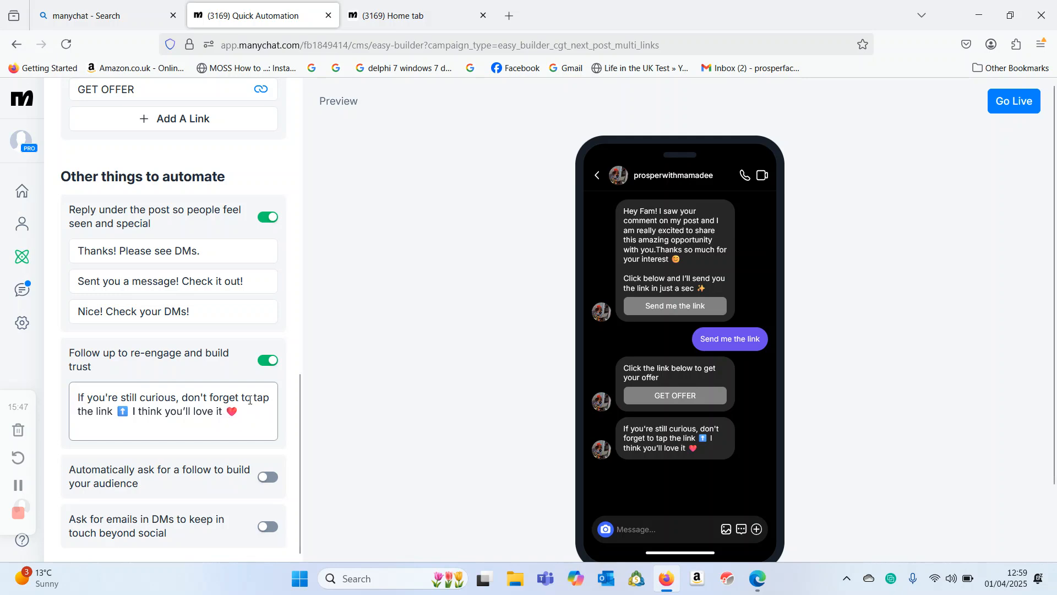
# Step: Replace "If you're still curious, don't forget to tap" in the follow-up message with "Its been 30mins that you commented on my post."
pyautogui.moveTo(271, 397); pyautogui.dragTo(76, 400)
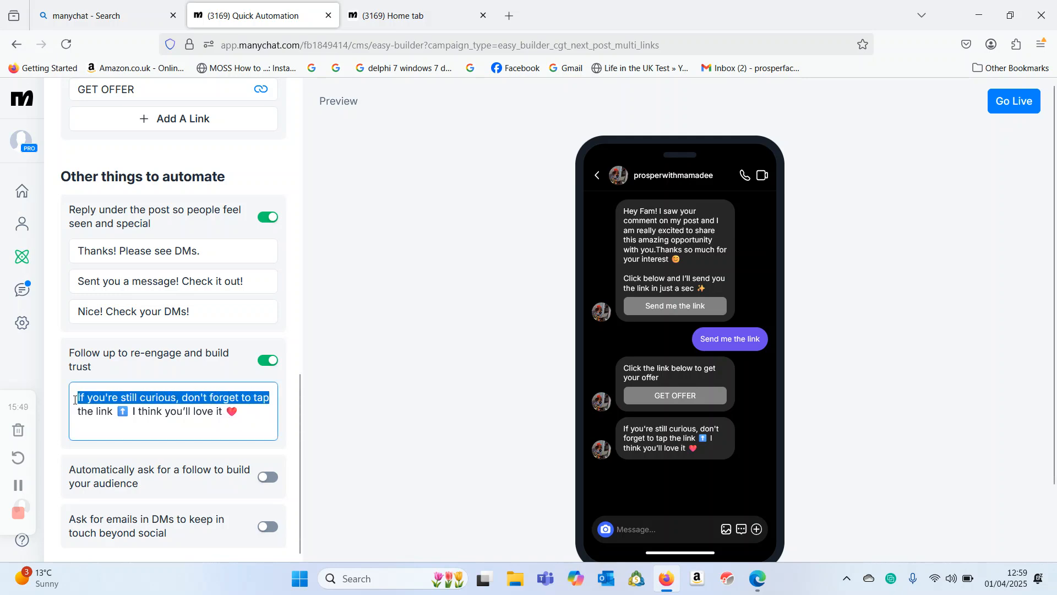
pyautogui.press('BackSpace')
pyautogui.write('Its been 10m')
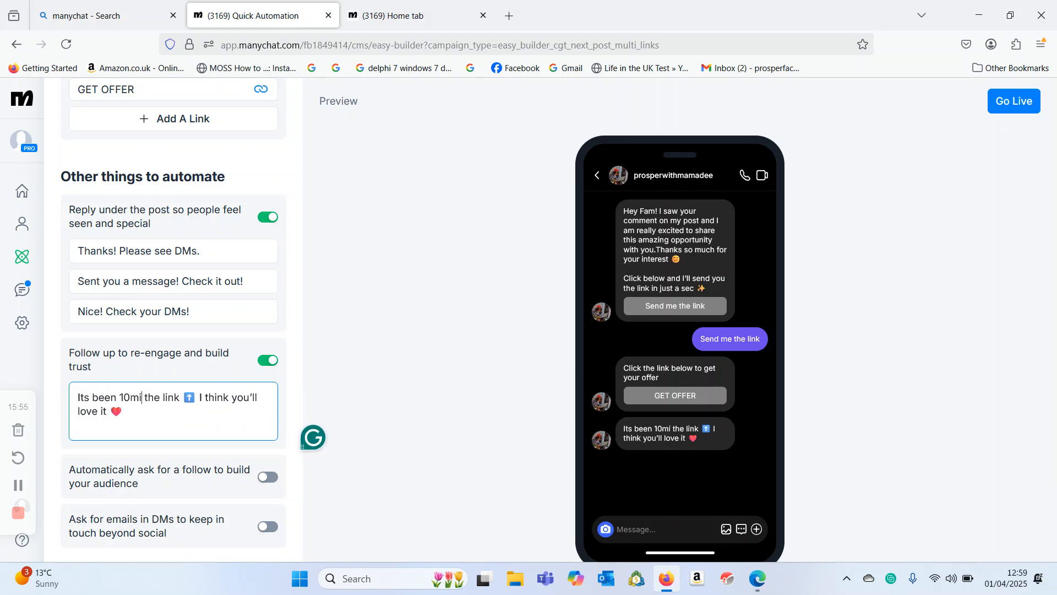
pyautogui.press('BackSpace')
pyautogui.press('BackSpace')
pyautogui.write('30mins tha')
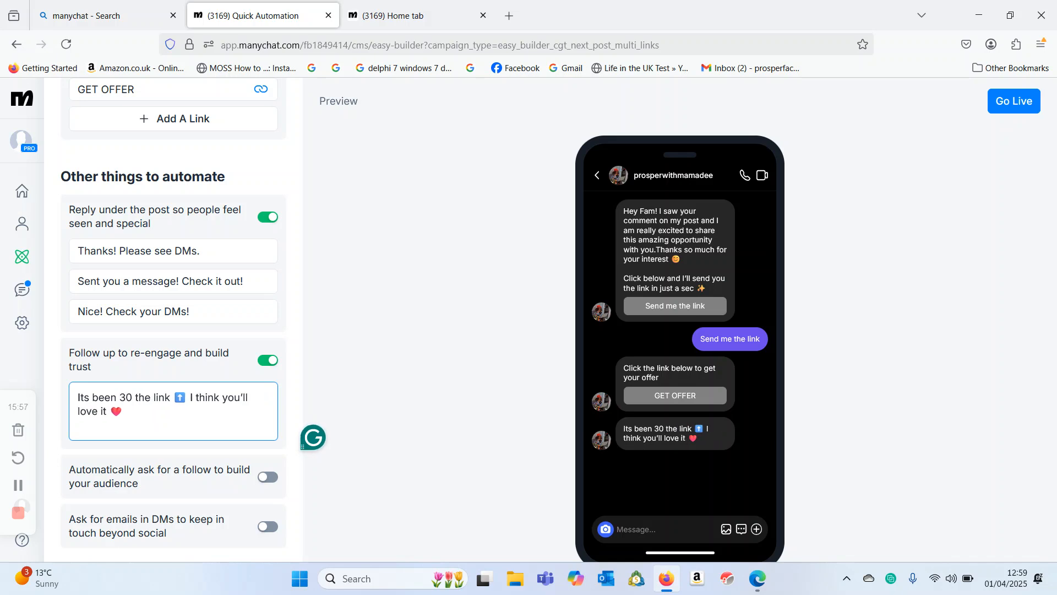
pyautogui.write('t y')
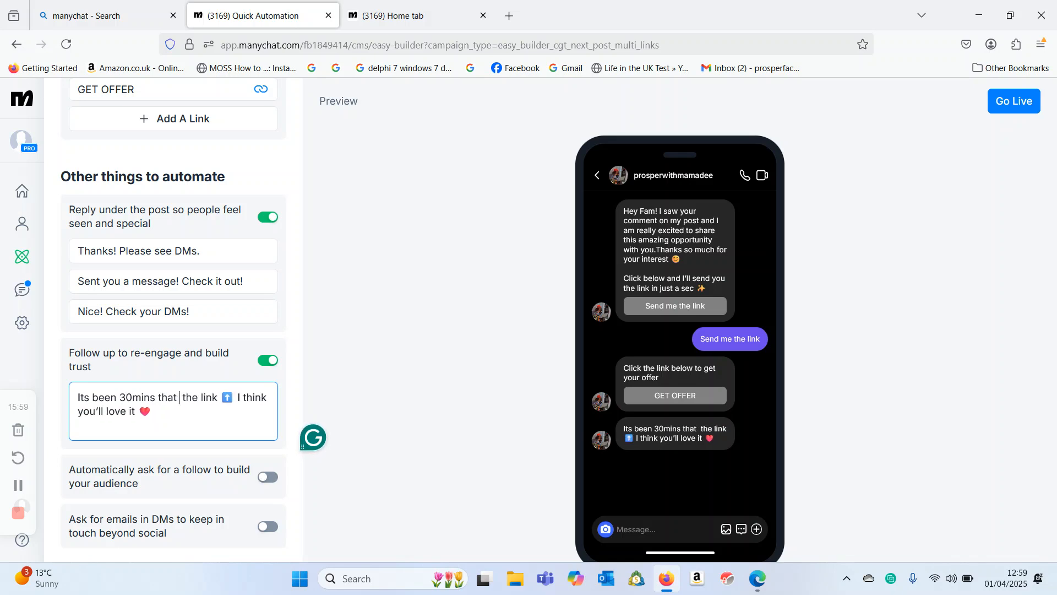
pyautogui.write('ou co')
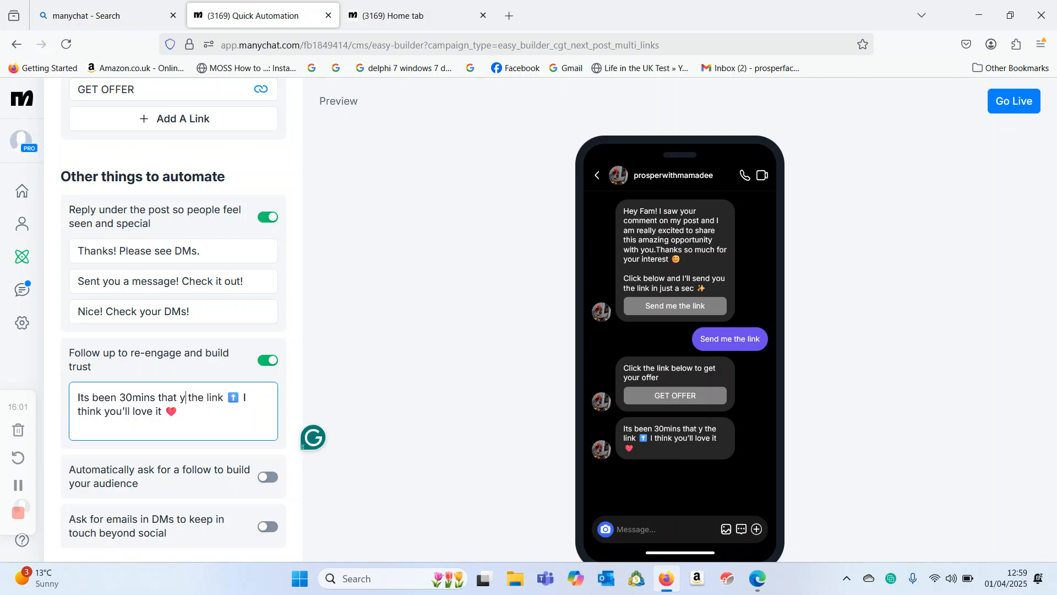
pyautogui.write('mmeneted')
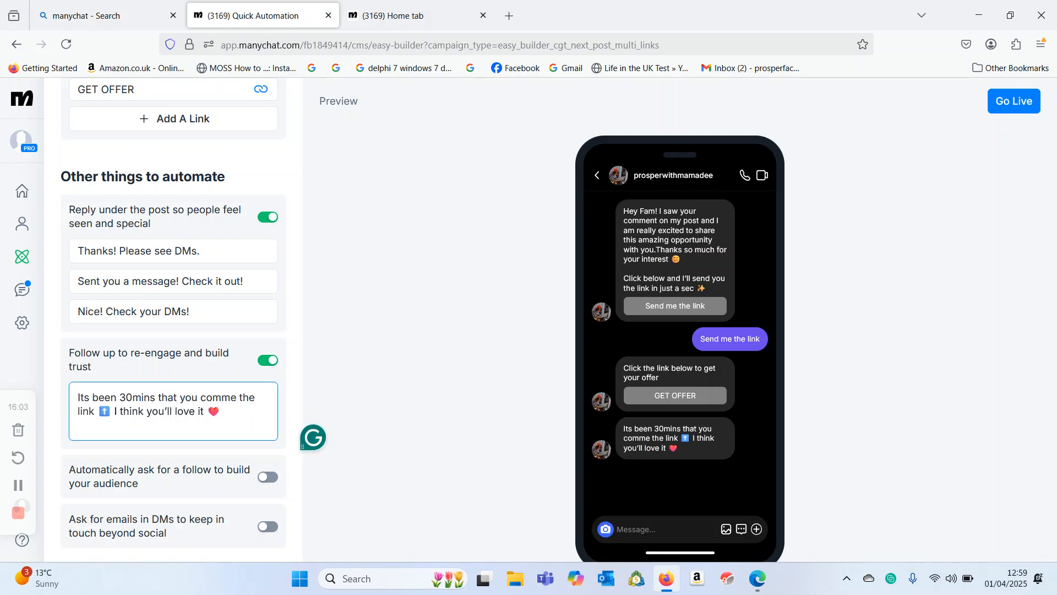
pyautogui.press('BackSpace')
pyautogui.press('BackSpace')
pyautogui.press('BackSpace')
pyautogui.press('BackSpace')
pyautogui.press('BackSpace')
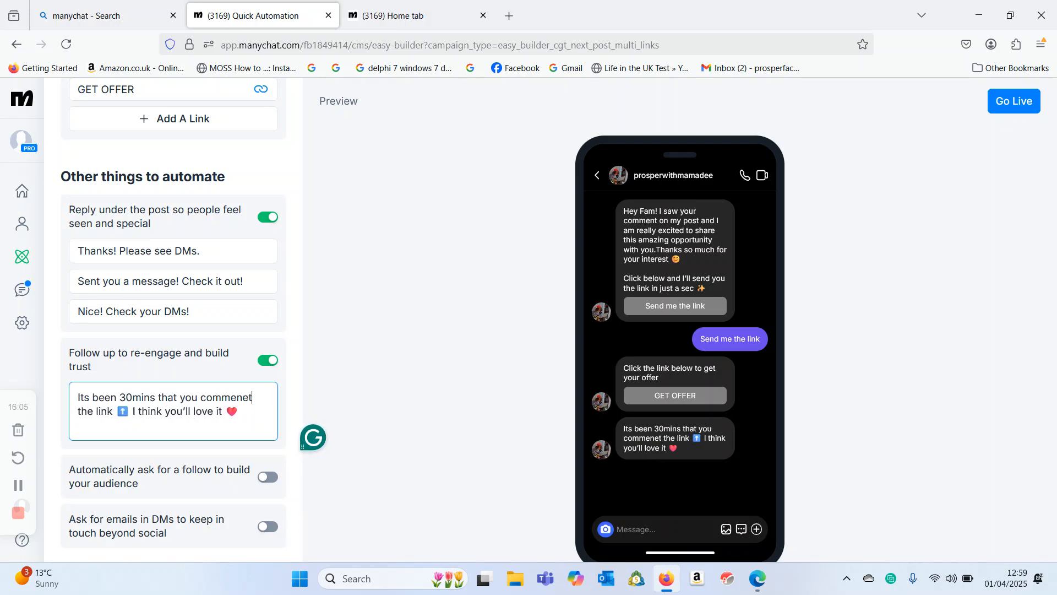
pyautogui.write('nted on m')
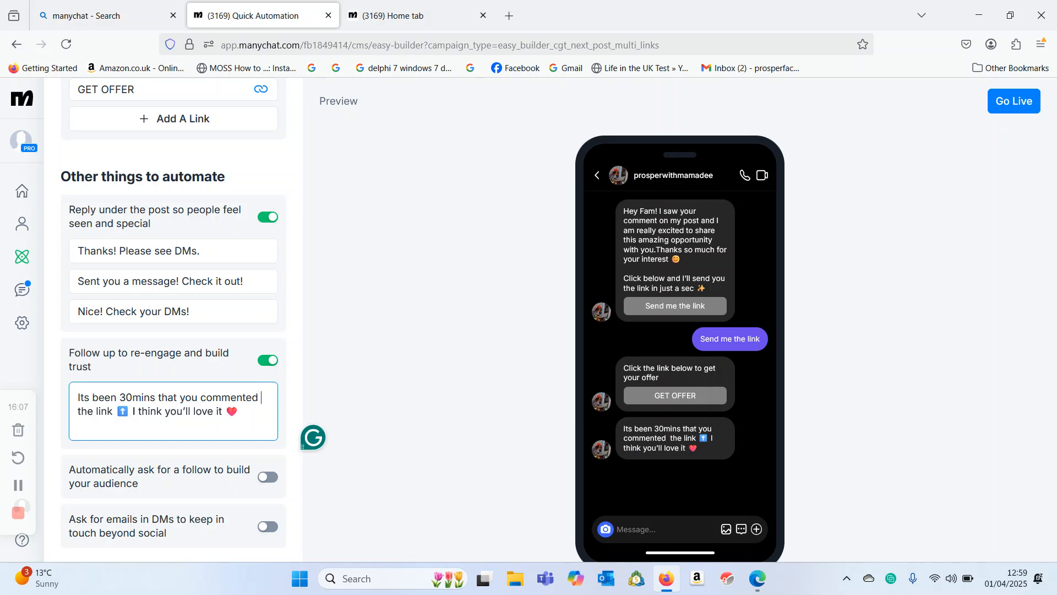
pyautogui.write('y post')
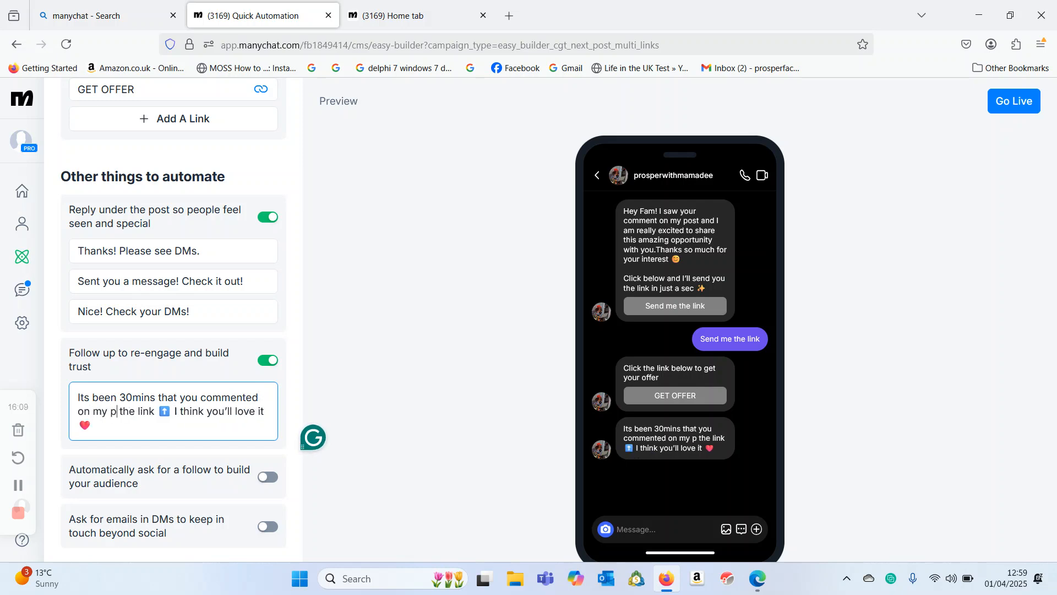
pyautogui.write('.')
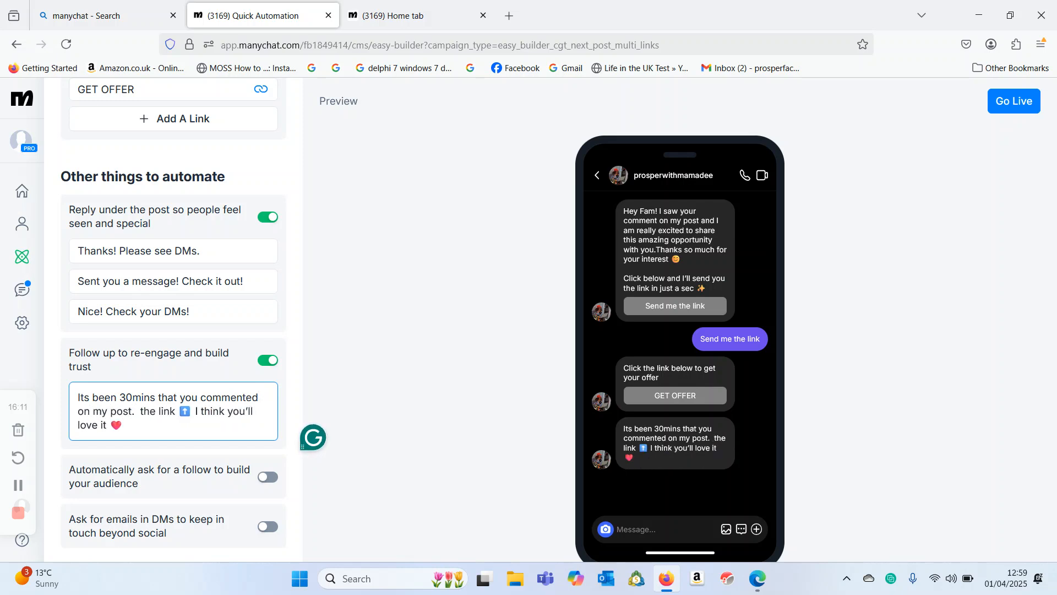
# Step: Replace "the link" in the follow-up message with "I dont want you to miss this amazing offer", keeping the arrow emoji and closing words
pyautogui.press('Delete')
pyautogui.press('Delete')
pyautogui.press('Delete')
pyautogui.press('Delete')
pyautogui.press('Delete')
pyautogui.press('Delete')
pyautogui.press('Delete')
pyautogui.press('Delete')
pyautogui.press('Delete')
pyautogui.write('I dont want you to miss')
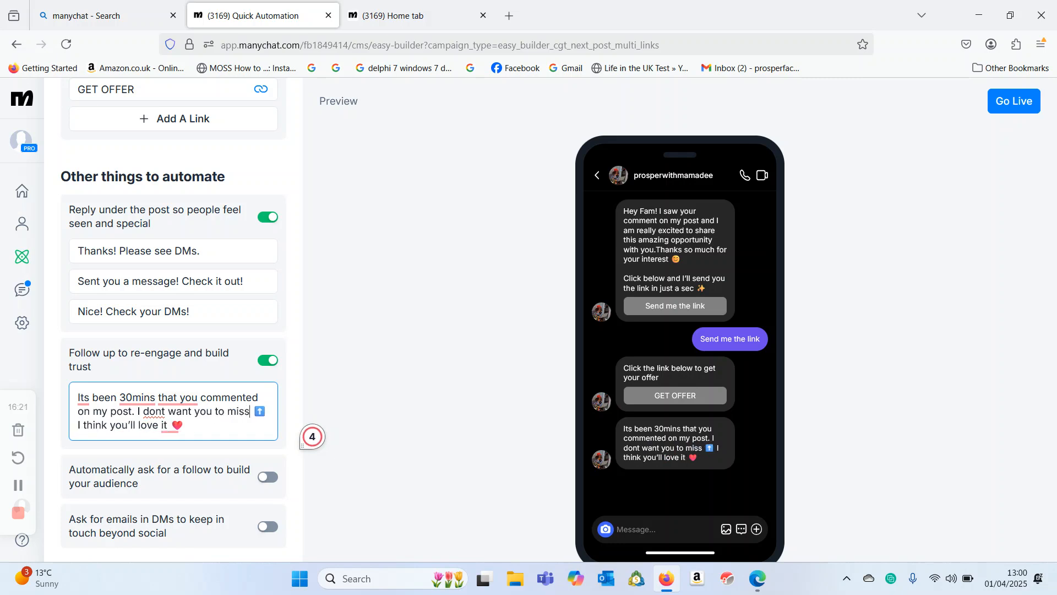
pyautogui.write(' this ama ')
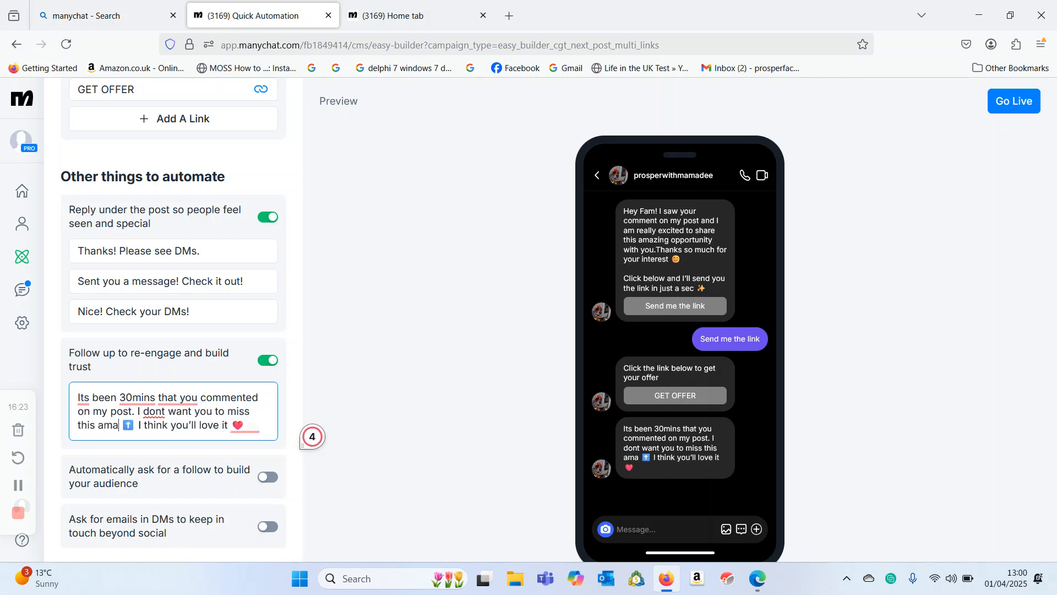
pyautogui.write('zing ')
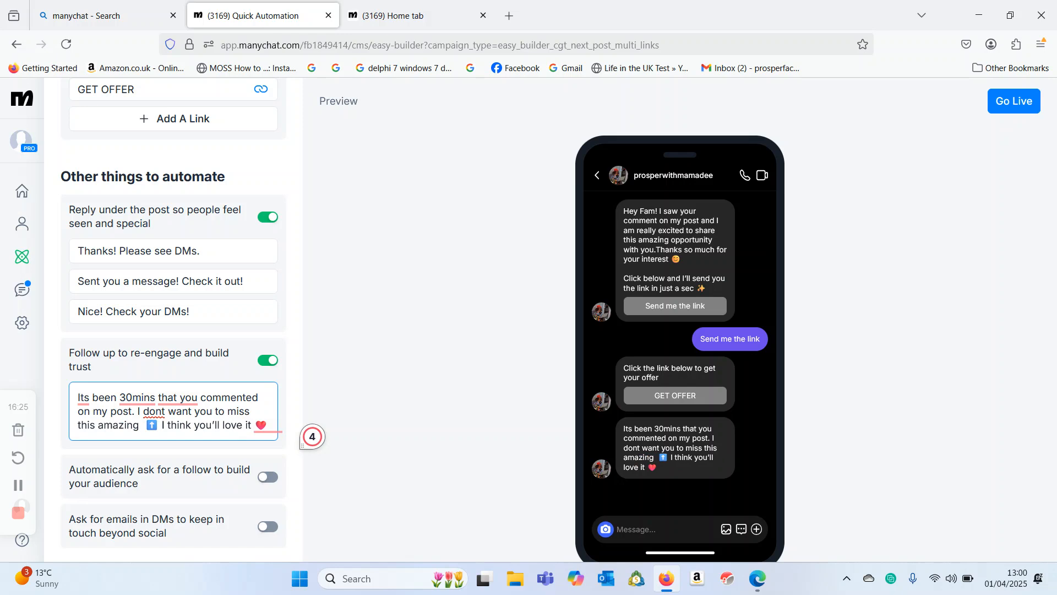
pyautogui.write('offer')
pyautogui.press('BackSpace')
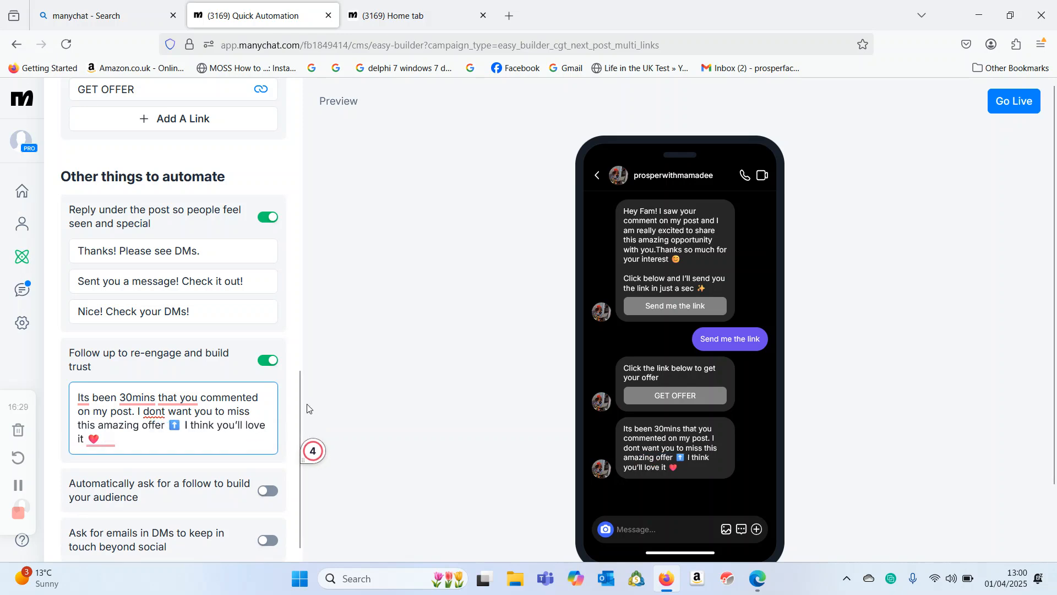
pyautogui.scroll(-1, 298, 406)
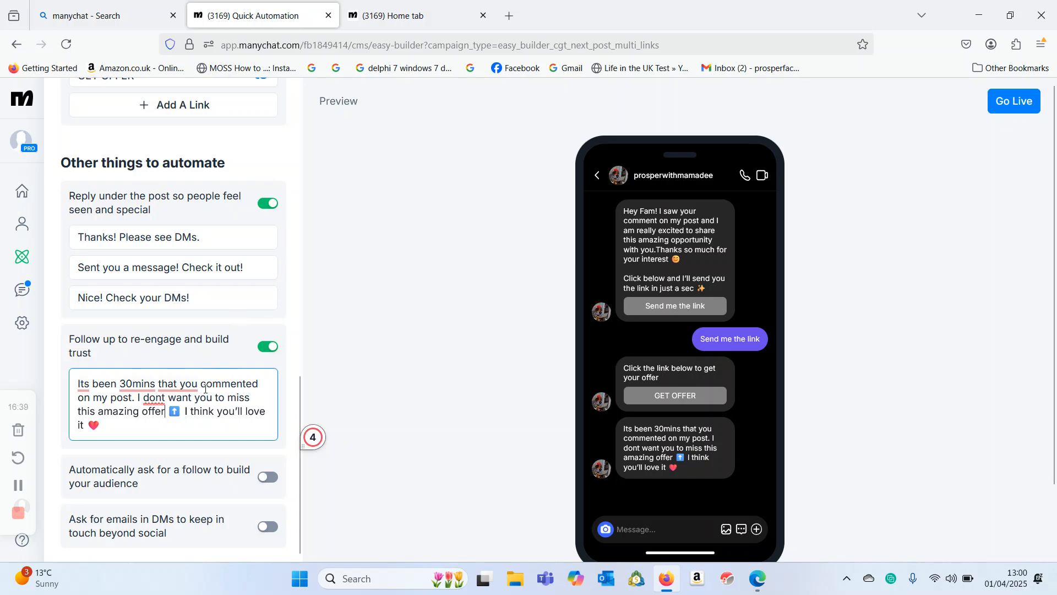
pyautogui.click(286, 429)
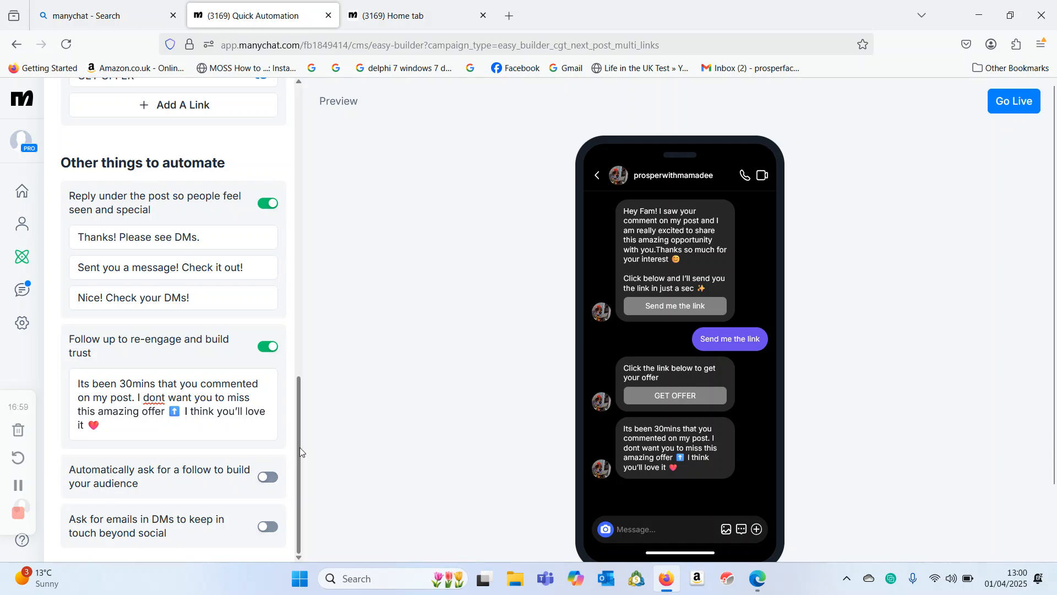
# Step: Enable the automatic follow request and the request for emails in DMs, both with their default messages
pyautogui.click(268, 476)
pyautogui.scroll(-2, 300, 448)
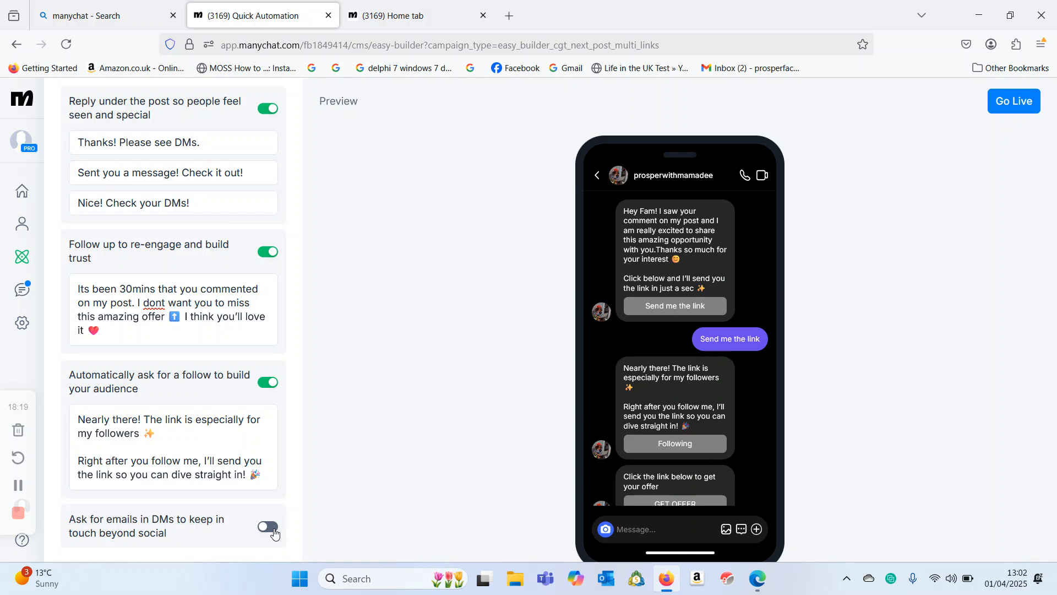
pyautogui.click(269, 528)
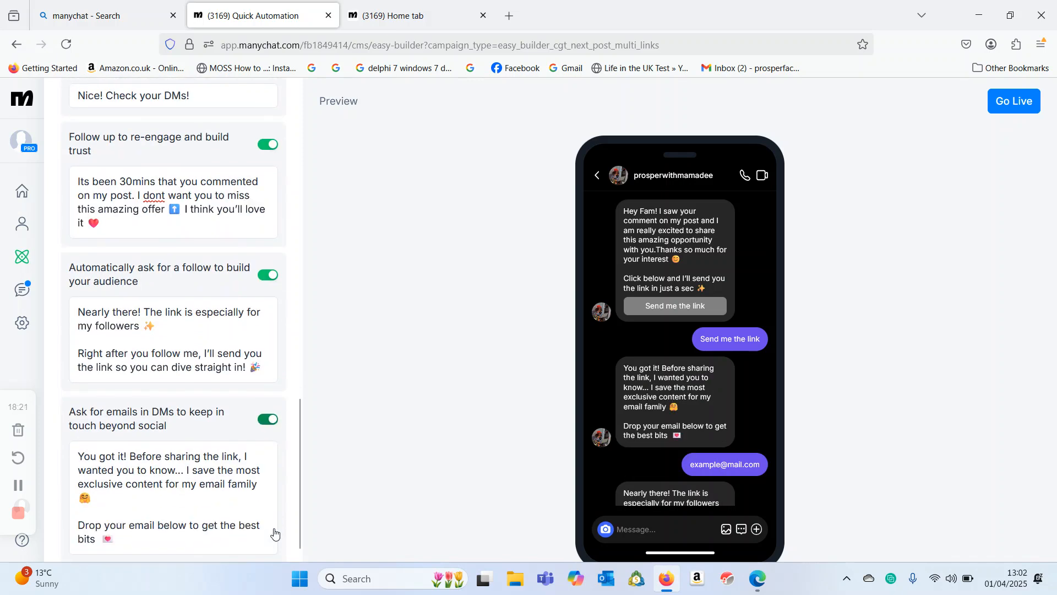
pyautogui.moveTo(300, 512); pyautogui.dragTo(283, 539)
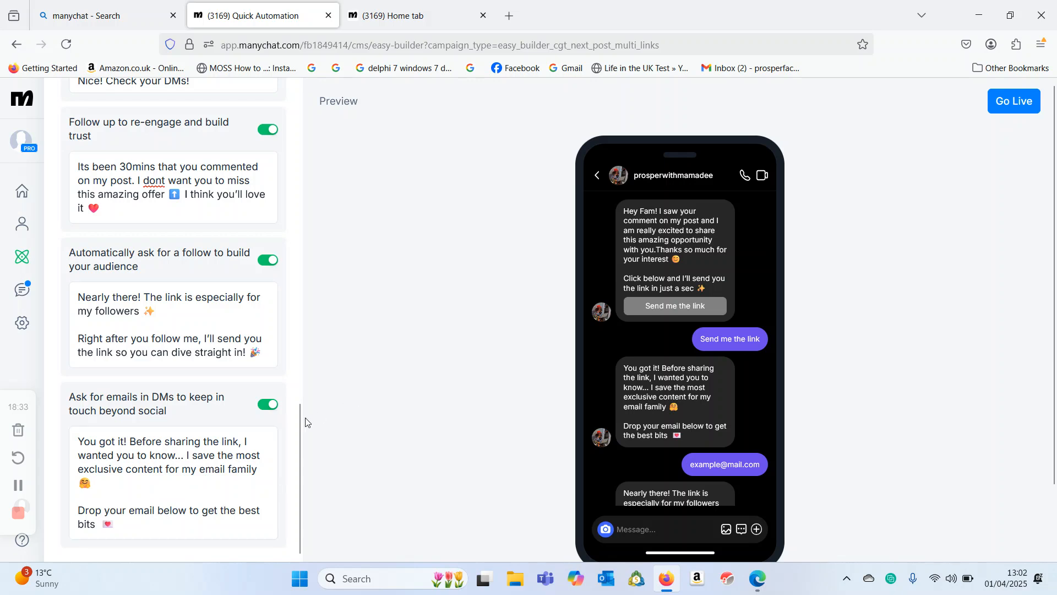
pyautogui.moveTo(300, 422); pyautogui.dragTo(301, 226)
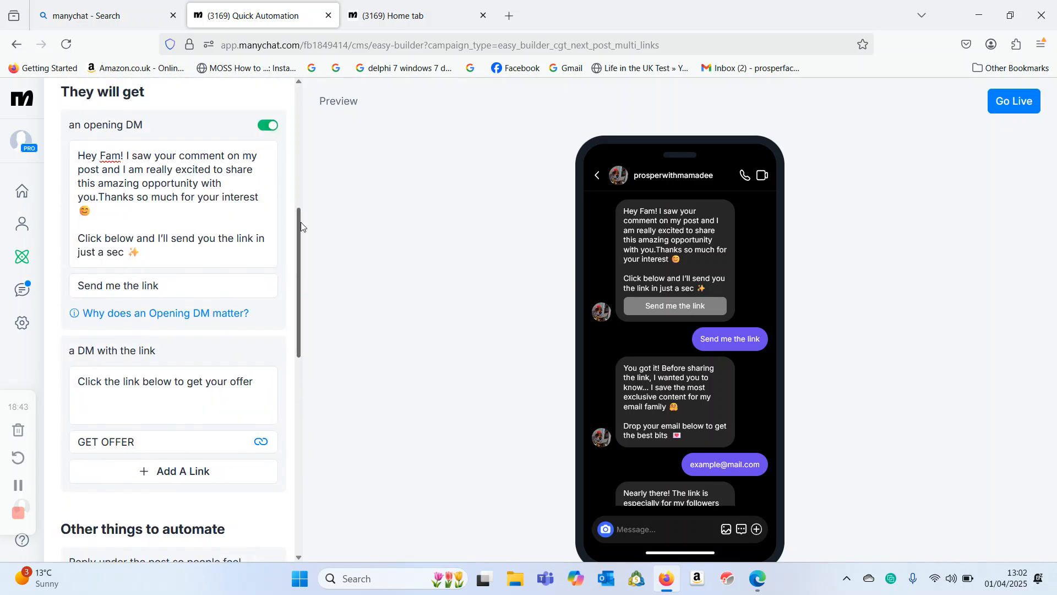
pyautogui.moveTo(301, 226); pyautogui.dragTo(314, 186)
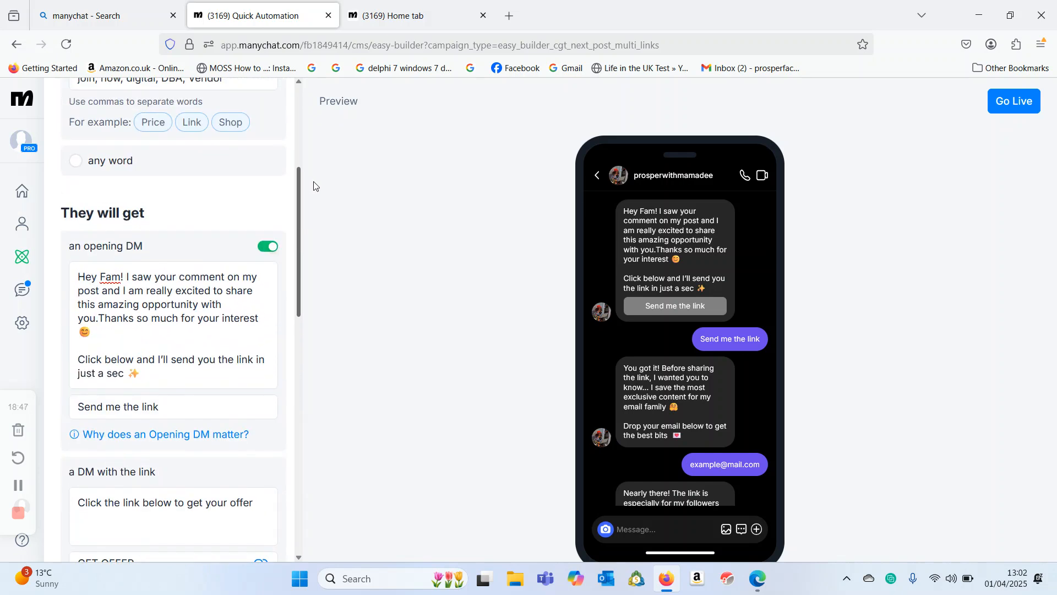
pyautogui.moveTo(314, 186); pyautogui.dragTo(302, 232)
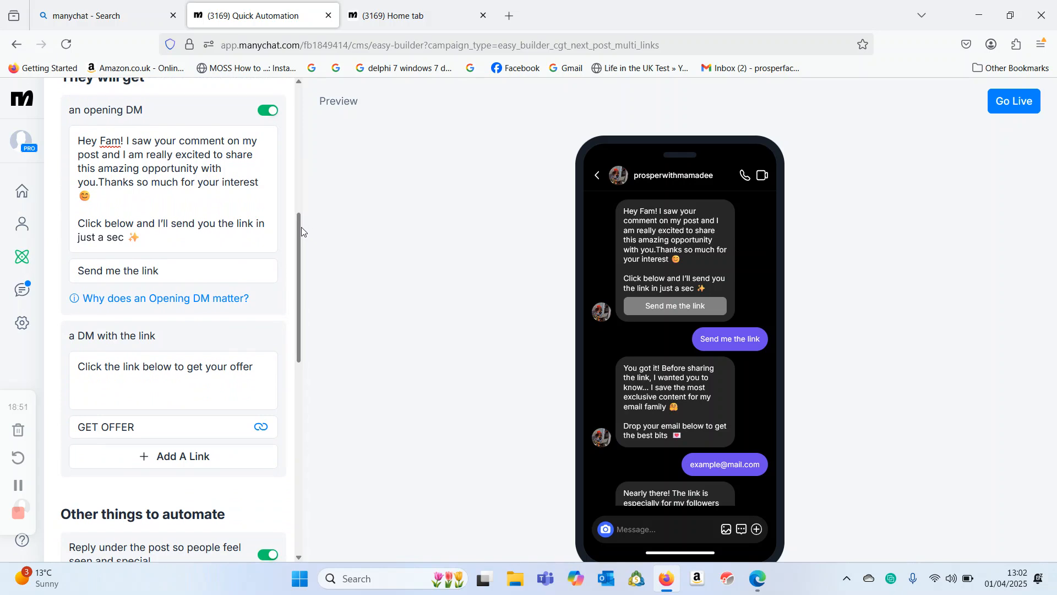
# Step: Review the automation's opening DM, link DM, public replies, follow-up, follow request, email request and comment trigger settings
pyautogui.moveTo(299, 227)
pyautogui.mouseDown()
pyautogui.moveTo(295, 331)
pyautogui.moveTo(304, 236)
pyautogui.mouseUp()
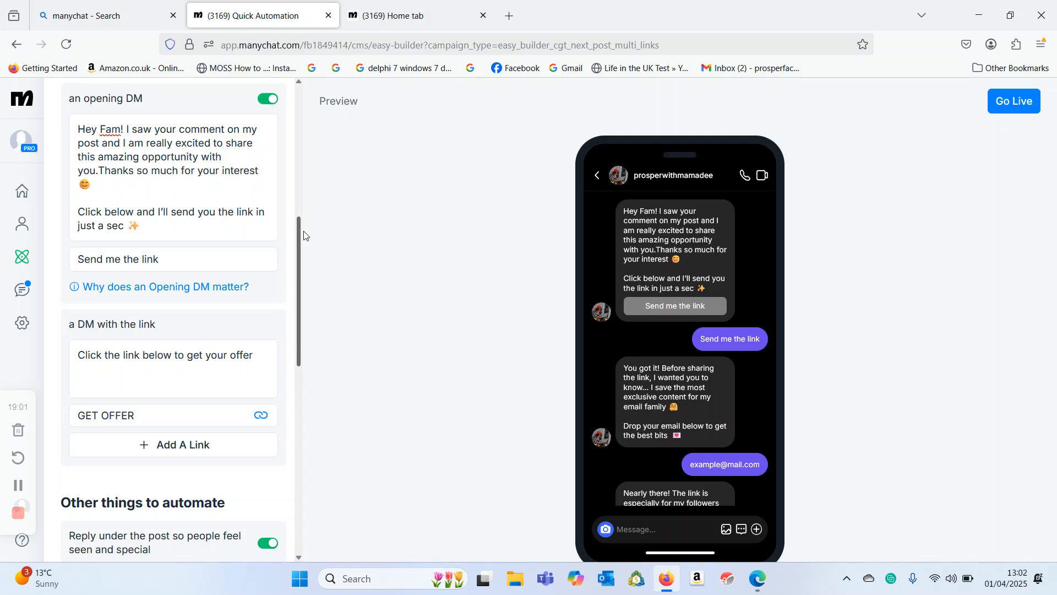
pyautogui.moveTo(304, 236)
pyautogui.mouseDown()
pyautogui.moveTo(303, 251)
pyautogui.moveTo(306, 234)
pyautogui.mouseUp()
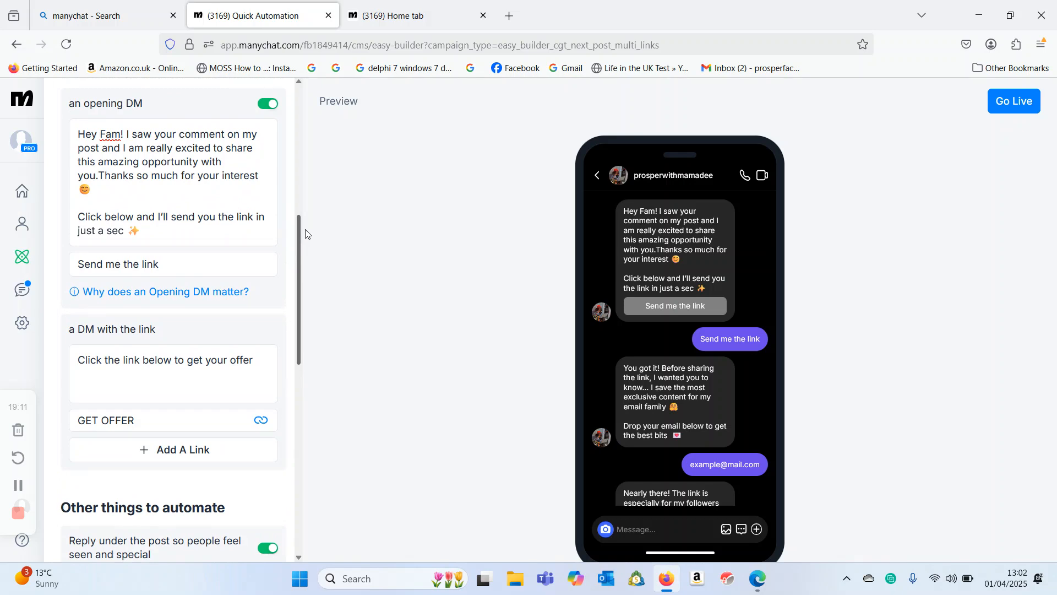
pyautogui.moveTo(306, 234); pyautogui.dragTo(296, 339)
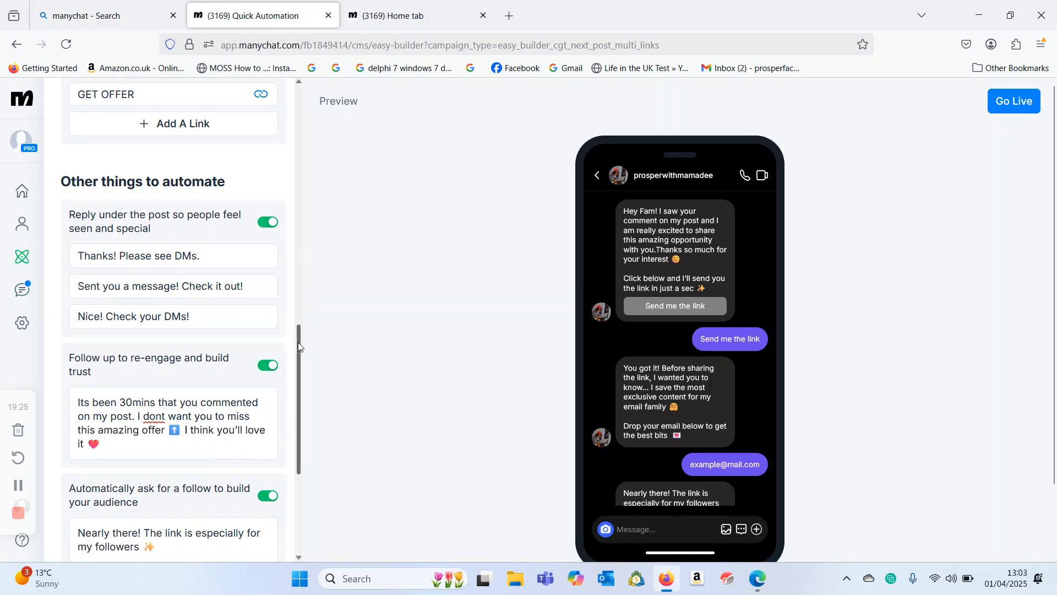
pyautogui.moveTo(298, 342); pyautogui.dragTo(293, 371)
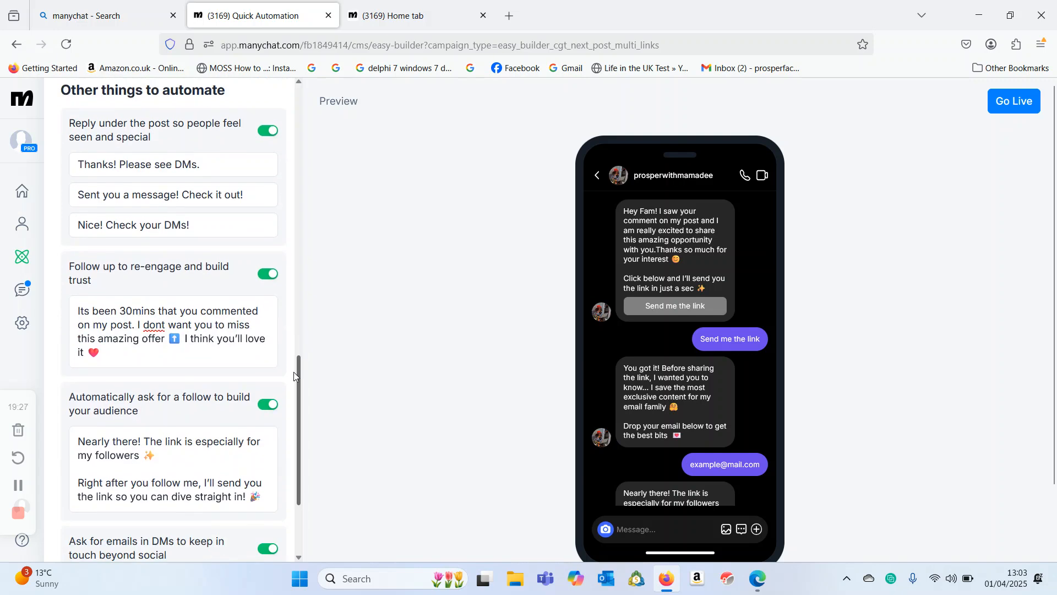
pyautogui.scroll(-2, 293, 372)
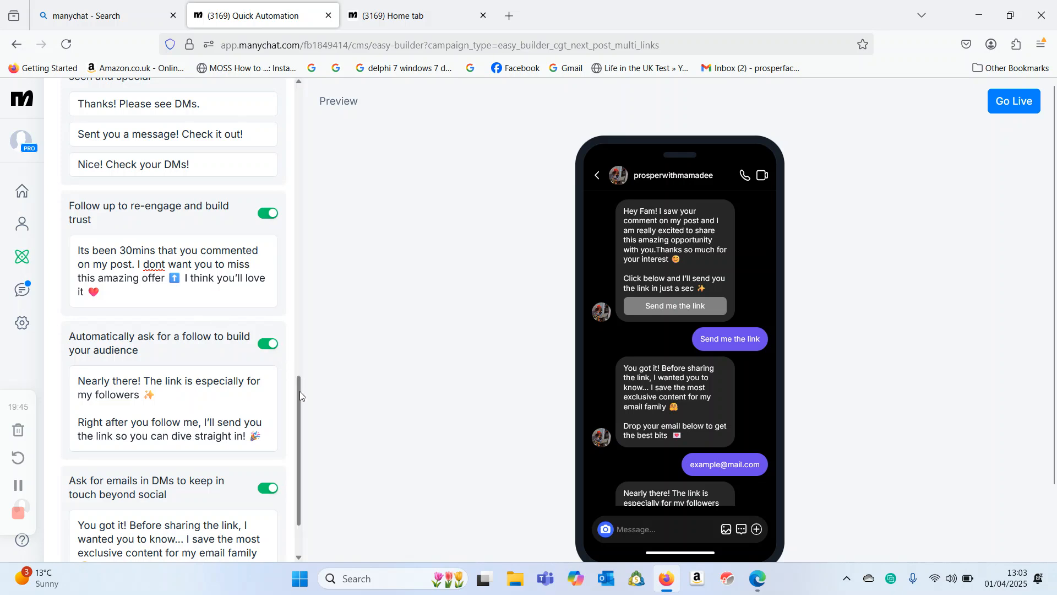
pyautogui.moveTo(299, 391); pyautogui.dragTo(296, 435)
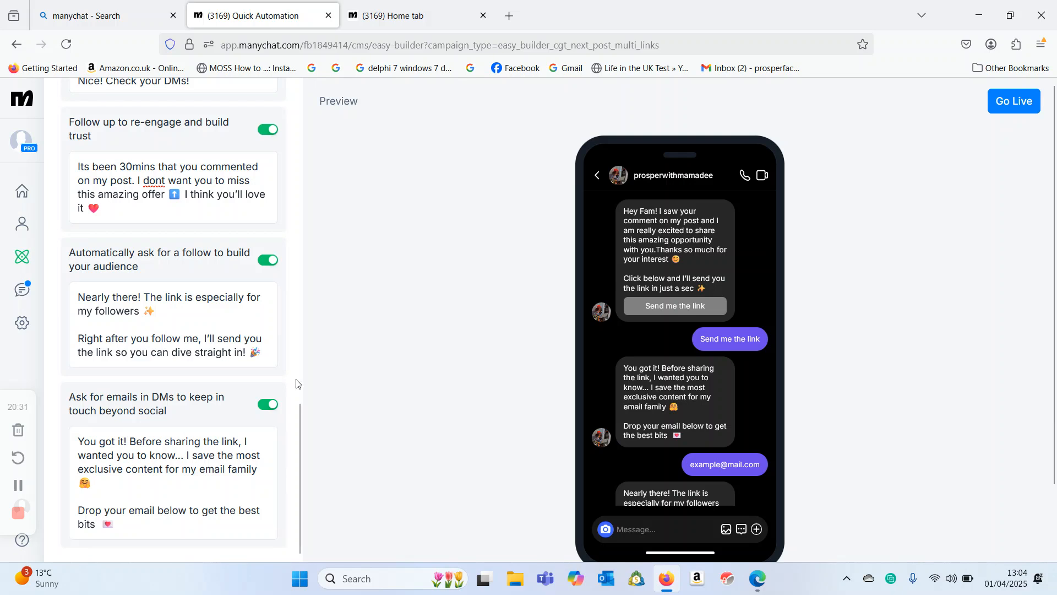
pyautogui.moveTo(299, 420); pyautogui.dragTo(321, 99)
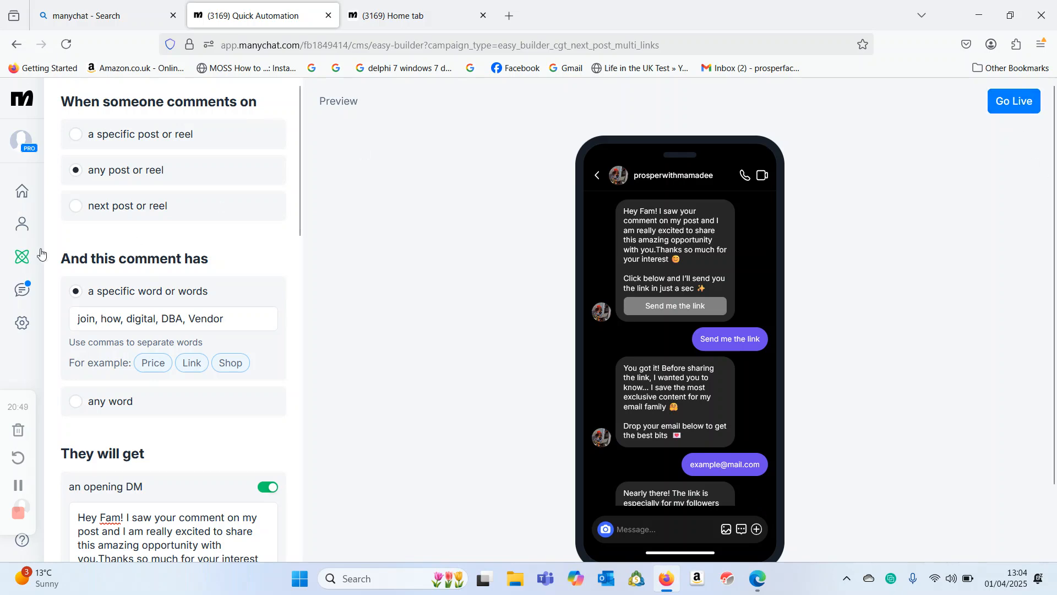
# Step: Open the existing Clients Comment automation from My Automations and examine its sent and contact statistics
pyautogui.click(21, 261)
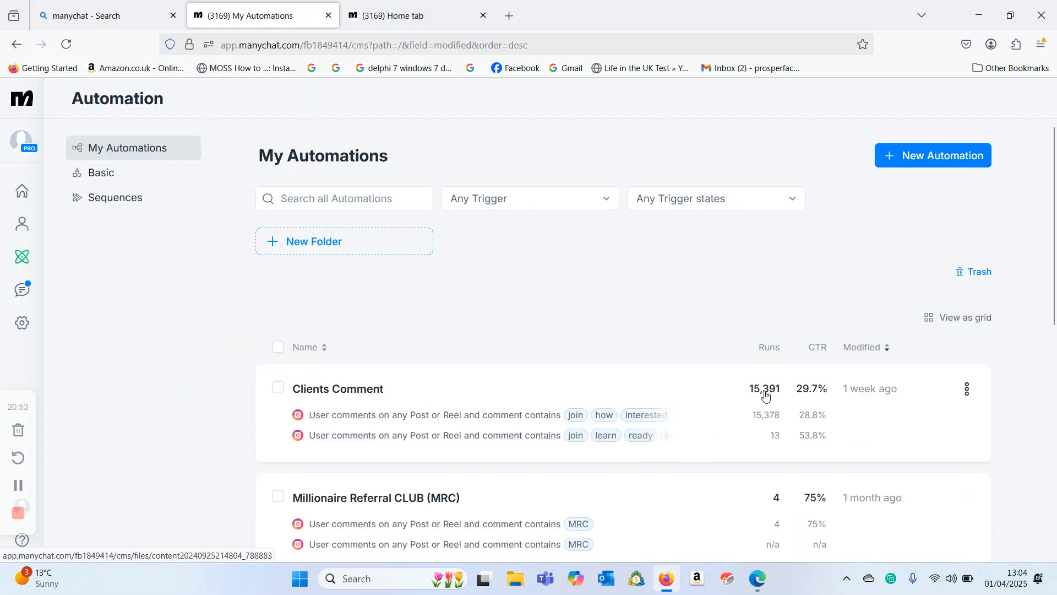
pyautogui.click(548, 394)
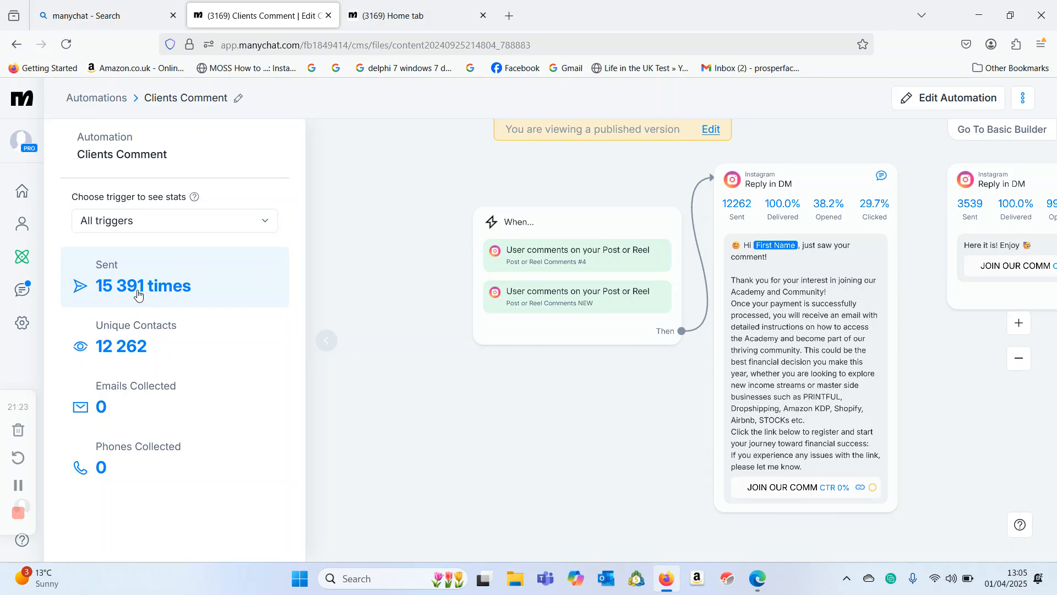
# Step: Look over the account's contacts list with its tags and widgets, and return to the Home dashboard
pyautogui.click(22, 225)
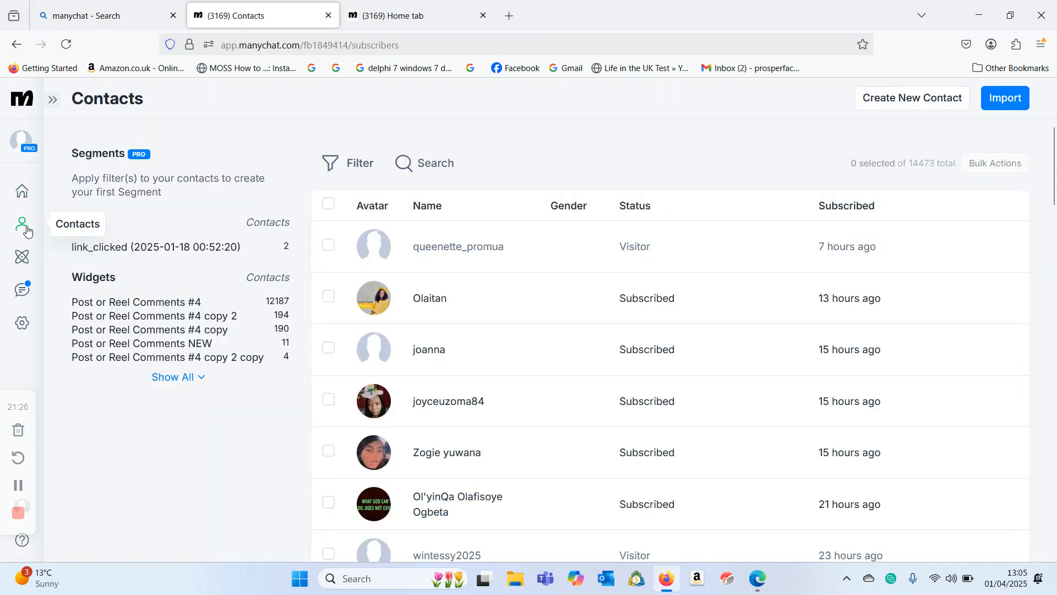
pyautogui.click(22, 191)
pyautogui.click(22, 223)
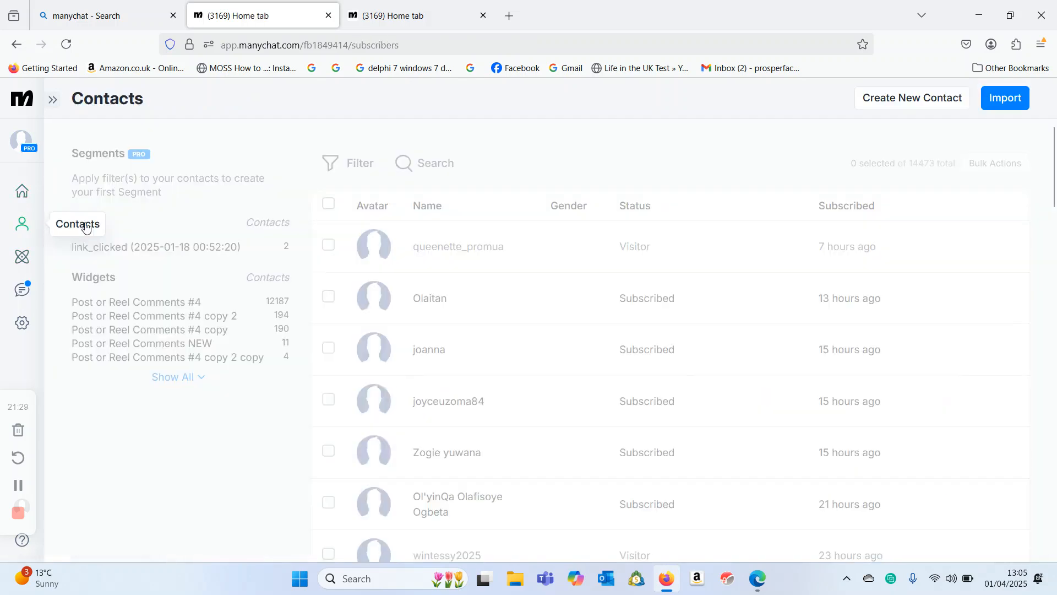
pyautogui.moveTo(1056, 159); pyautogui.dragTo(996, 491)
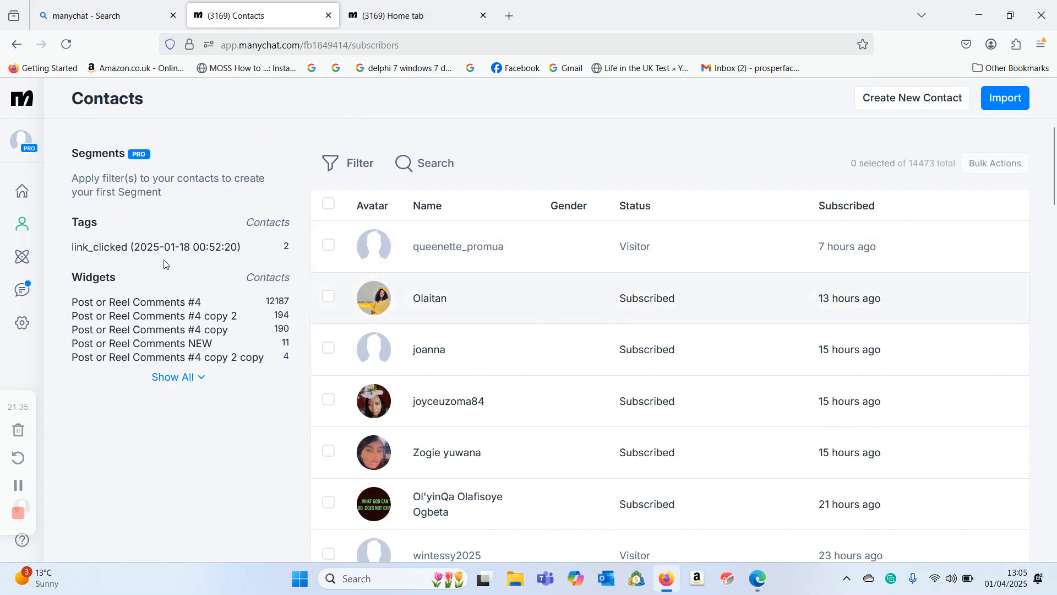
pyautogui.click(21, 193)
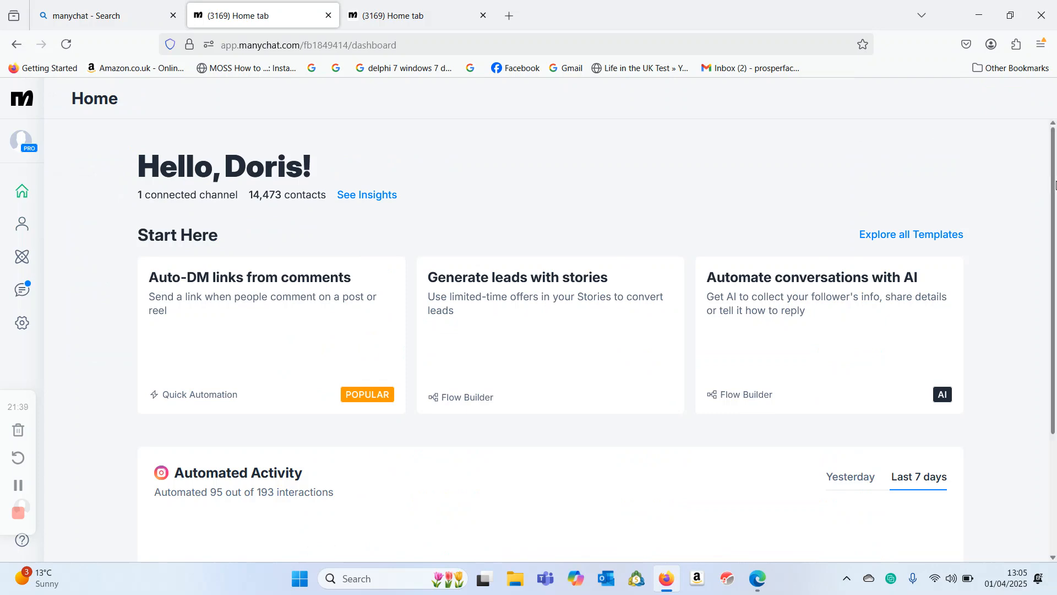
pyautogui.moveTo(1056, 185)
pyautogui.mouseDown()
pyautogui.moveTo(1055, 292)
pyautogui.moveTo(1056, 169)
pyautogui.mouseUp()
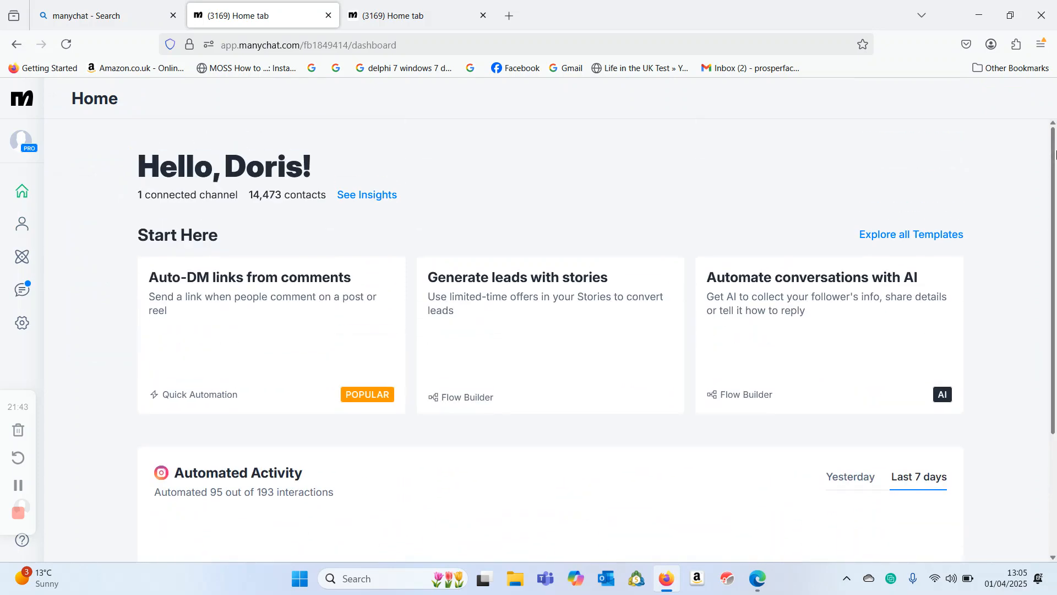